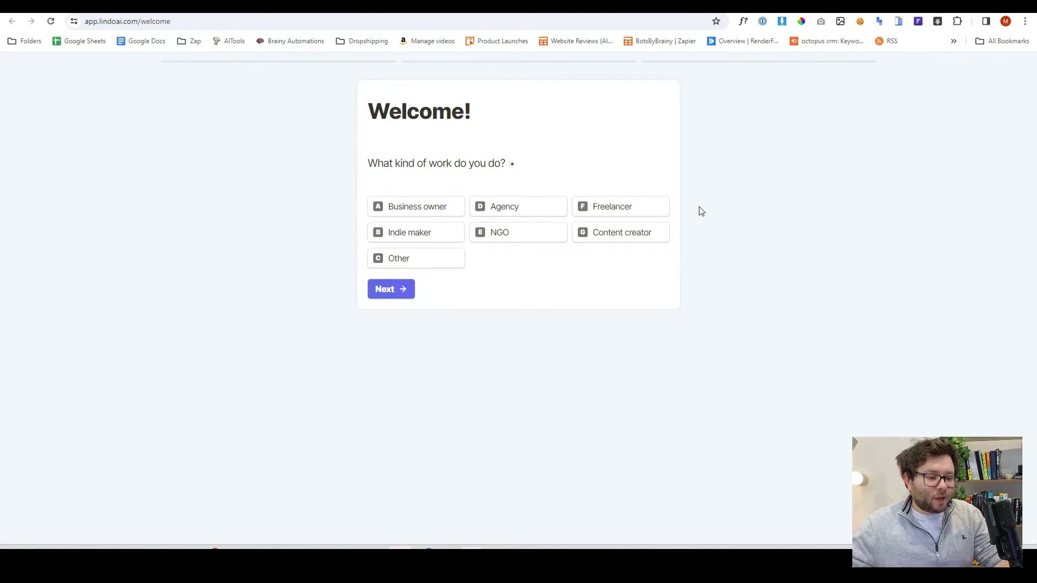
Step: Answer the onboarding questions as a coaching business owner with no existing website
{"action": "left_click", "coordinate": [420, 210]}
{"action": "left_click", "coordinate": [620, 334]}
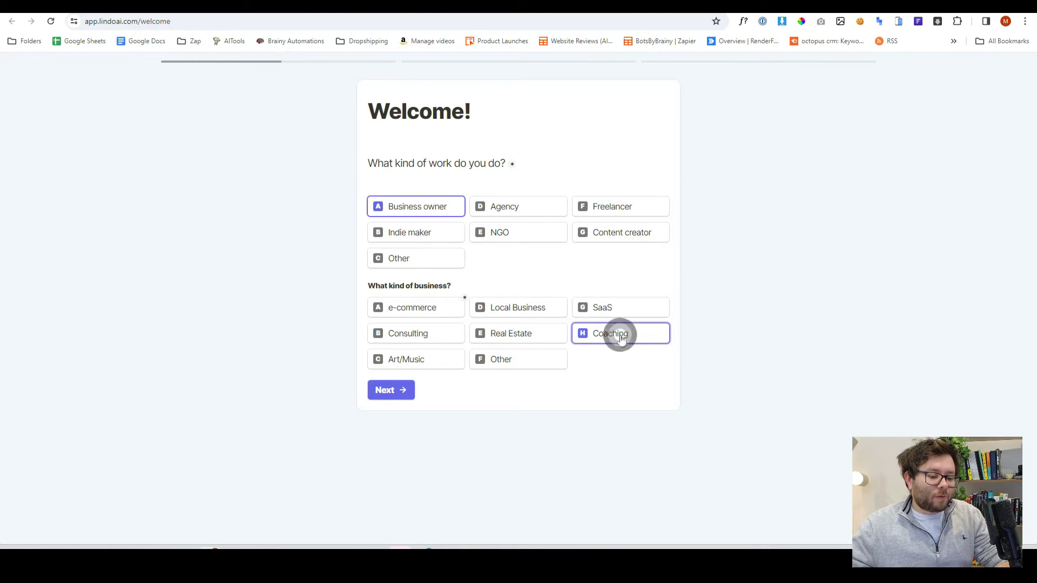
{"action": "left_click", "coordinate": [403, 392]}
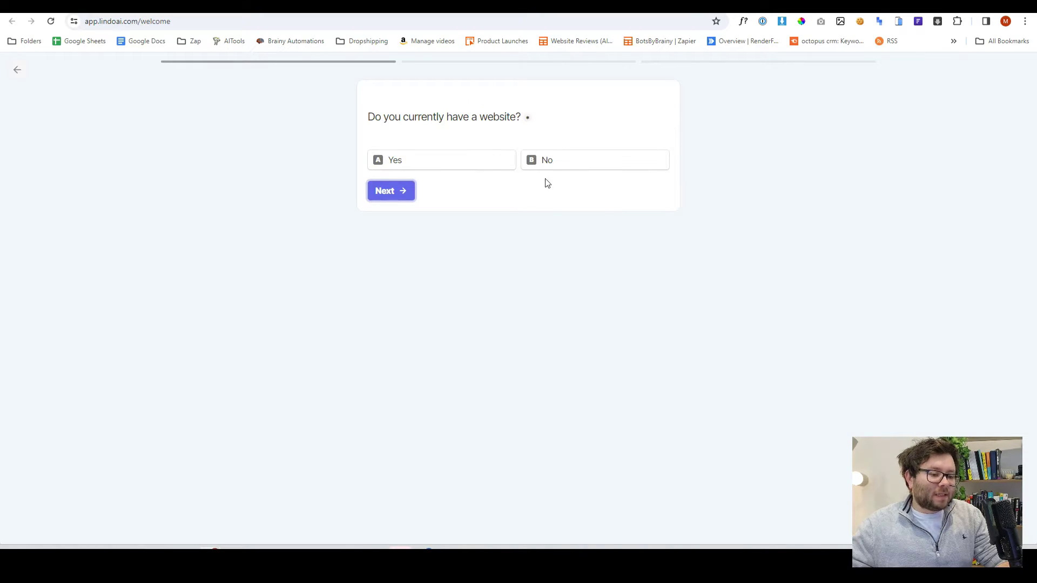
{"action": "left_click", "coordinate": [564, 166]}
{"action": "left_click", "coordinate": [421, 205]}
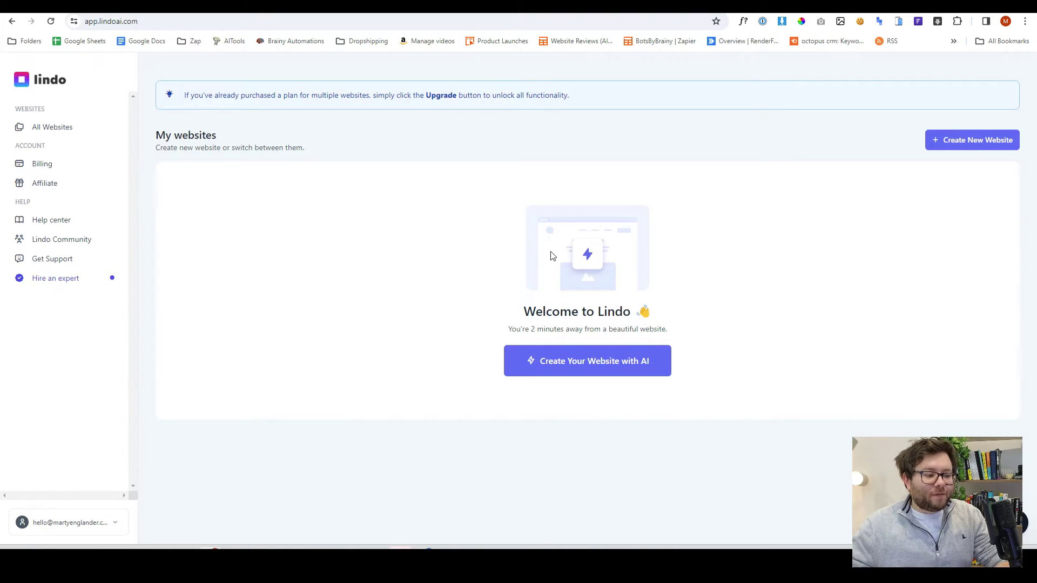
Step: Start an AI website named Brainy Automations with the brainyautomations subdomain
{"action": "left_click", "coordinate": [578, 361]}
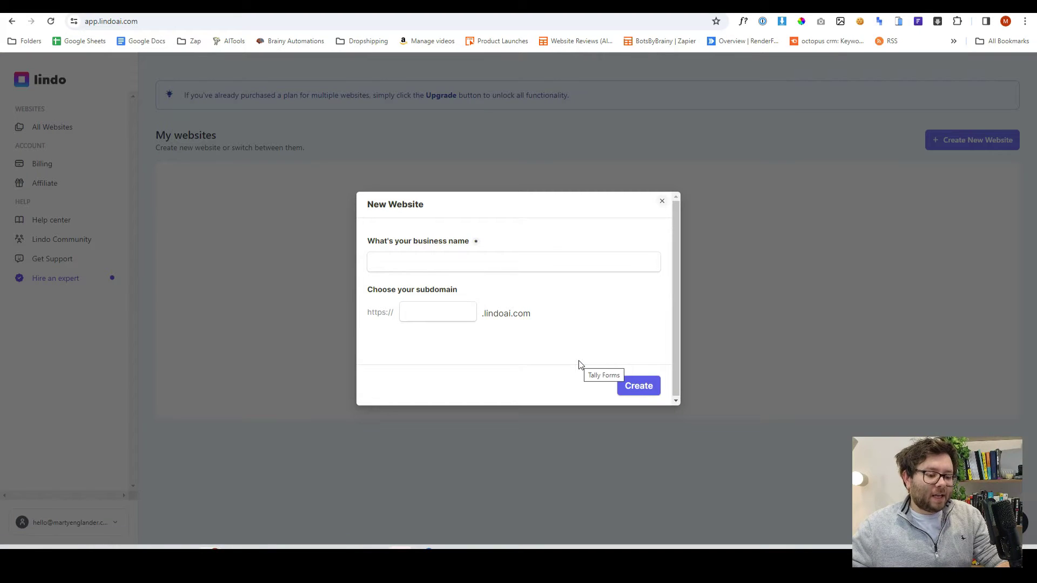
{"action": "type", "text": "Brainy Automations"}
{"action": "left_click", "coordinate": [440, 313]}
{"action": "type", "text": "brainyautomations"}
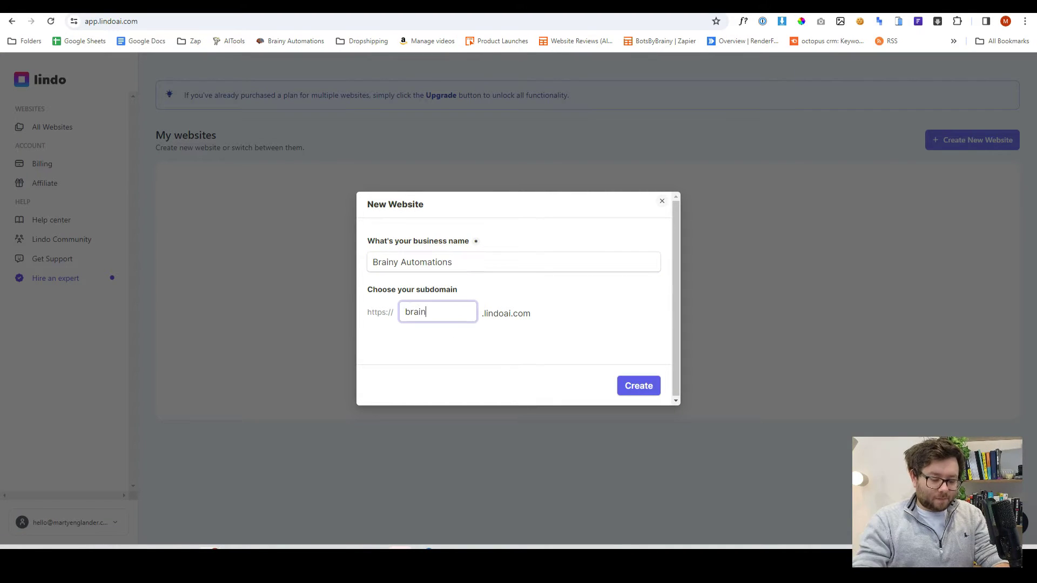
{"action": "left_click", "coordinate": [639, 386]}
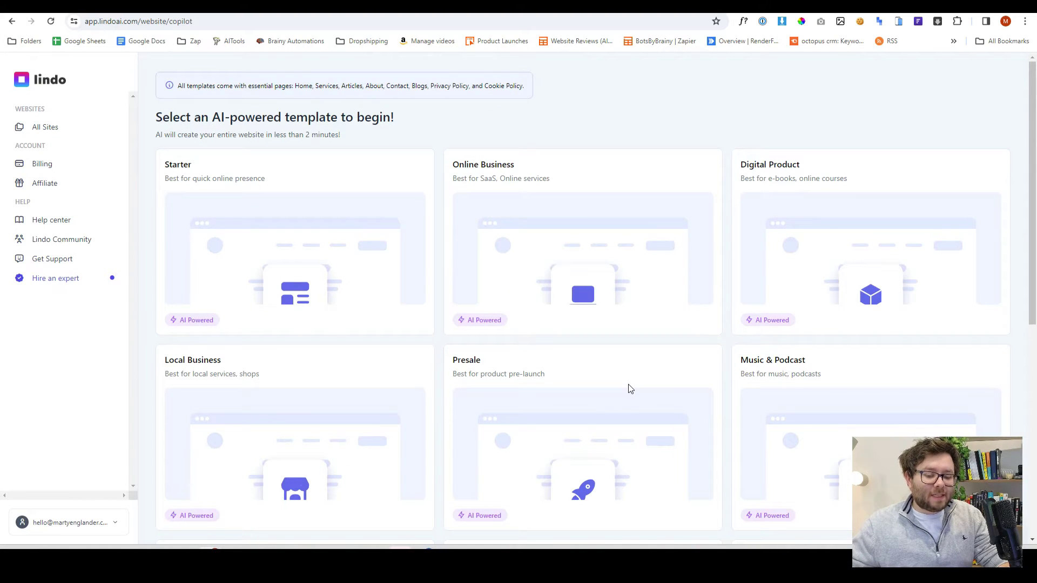
Step: Generate the site from the Online Business template using a pasted product description
{"action": "left_click", "coordinate": [505, 228]}
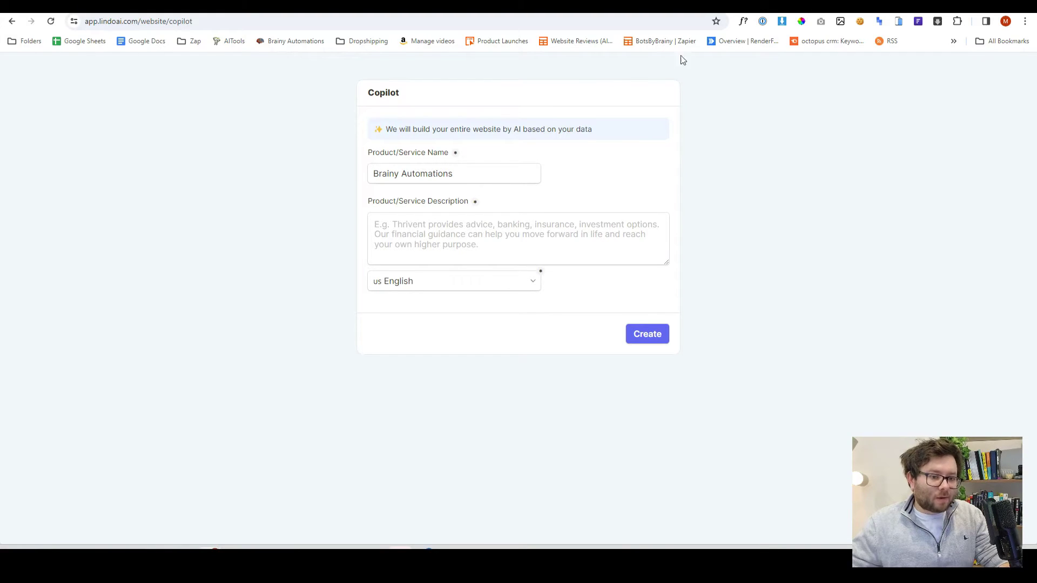
{"action": "key", "text": "ctrl+v"}
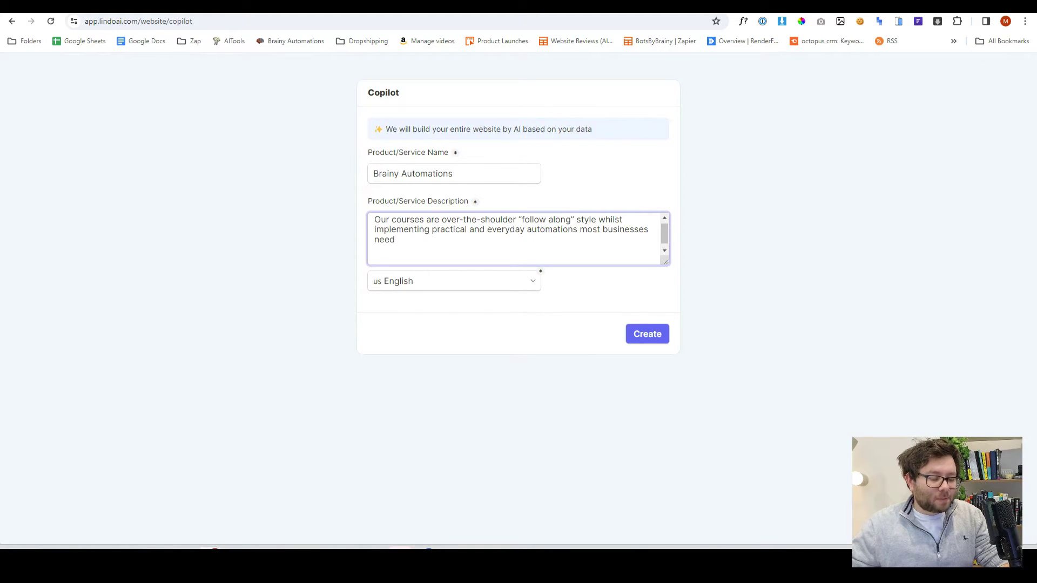
{"action": "left_click", "coordinate": [640, 334]}
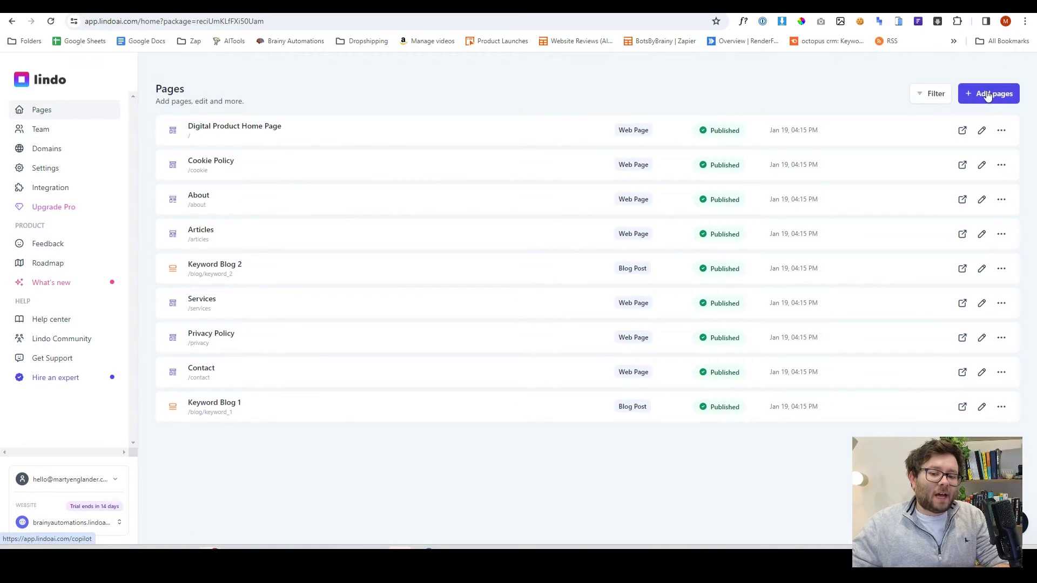
Step: Browse the live Brainy Automations home page and accept its cookie consent notice
{"action": "left_click", "coordinate": [963, 131]}
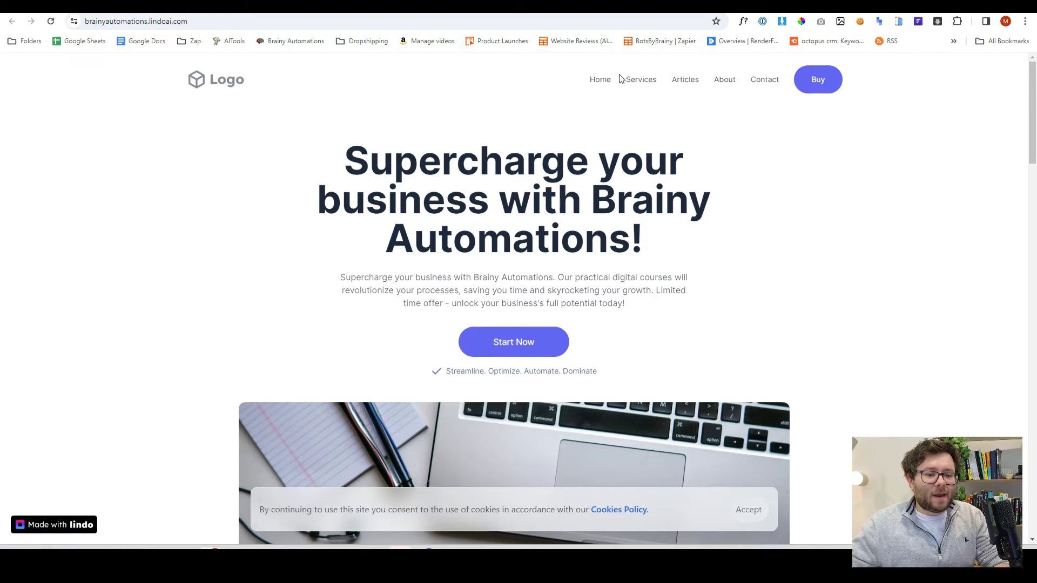
{"action": "scroll", "coordinate": [519, 293], "scroll_direction": "down", "scroll_amount": 2}
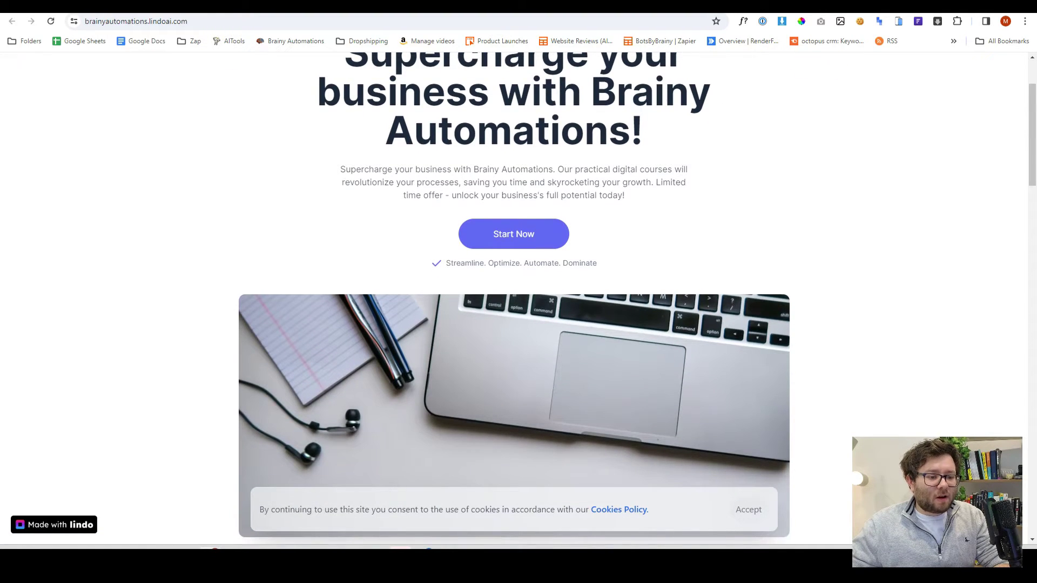
{"action": "left_click_drag", "start_coordinate": [341, 169], "coordinate": [621, 183]}
{"action": "scroll", "coordinate": [655, 197], "scroll_direction": "down", "scroll_amount": 1}
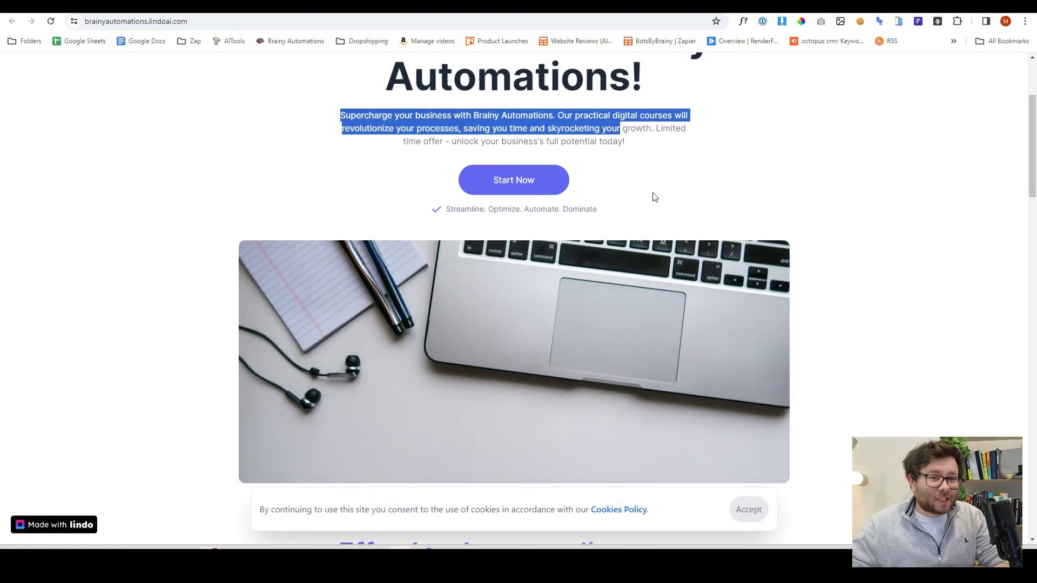
{"action": "scroll", "coordinate": [551, 187], "scroll_direction": "down", "scroll_amount": 3}
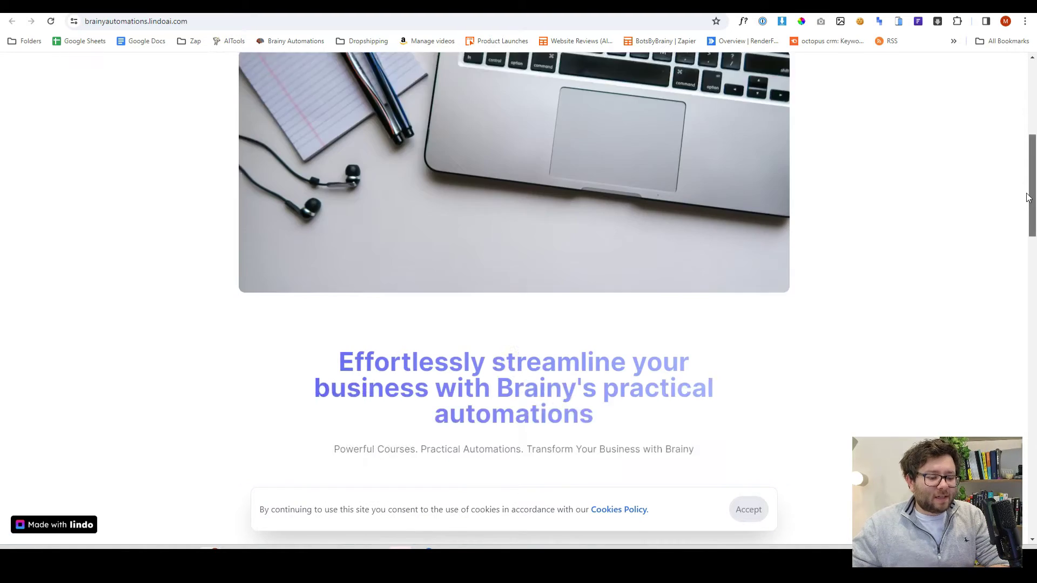
{"action": "left_click_drag", "start_coordinate": [1028, 198], "coordinate": [1033, 248]}
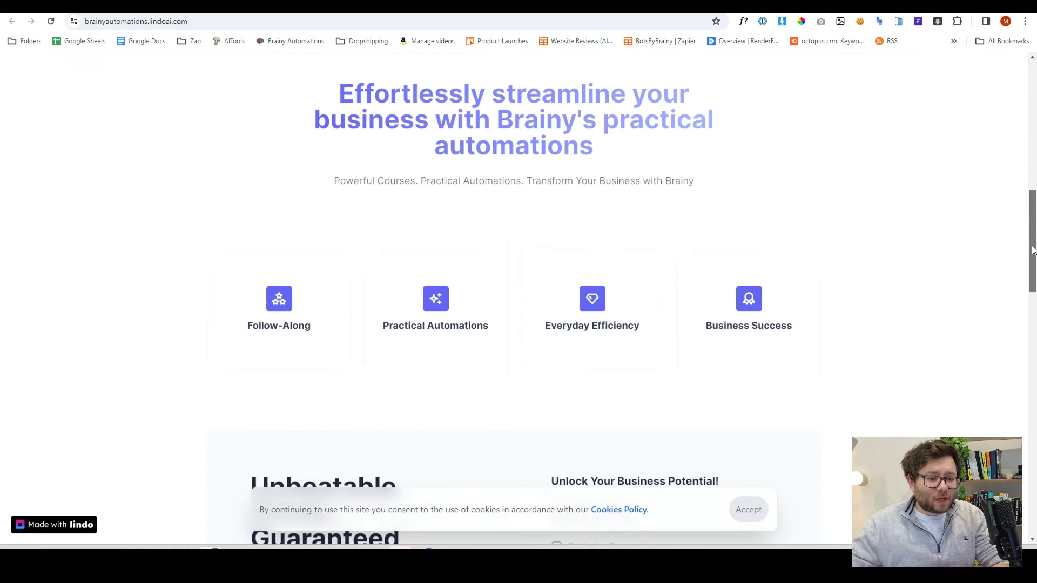
{"action": "left_click_drag", "start_coordinate": [713, 121], "coordinate": [596, 150]}
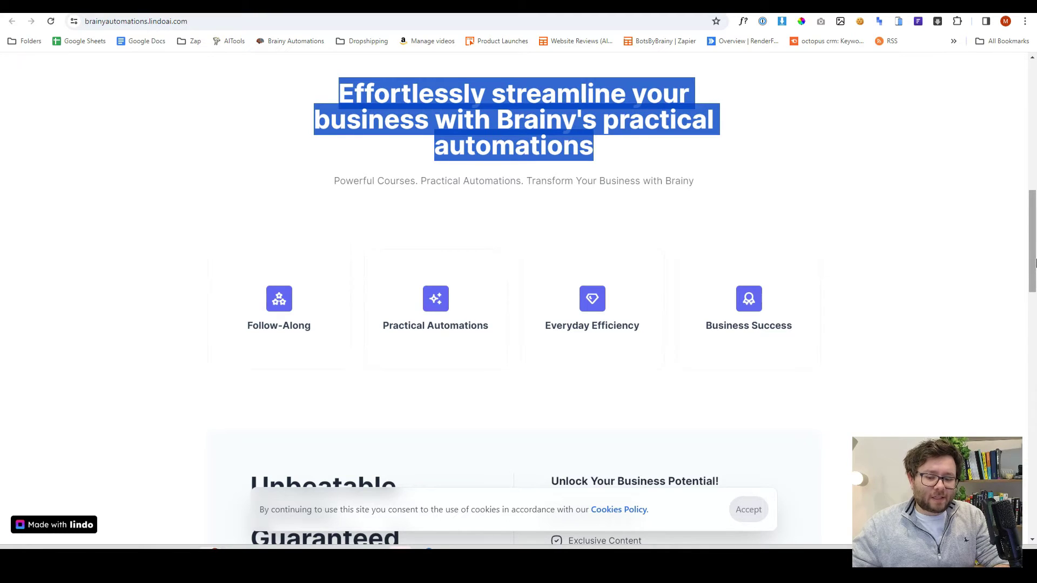
{"action": "left_click_drag", "start_coordinate": [1033, 261], "coordinate": [1034, 454]}
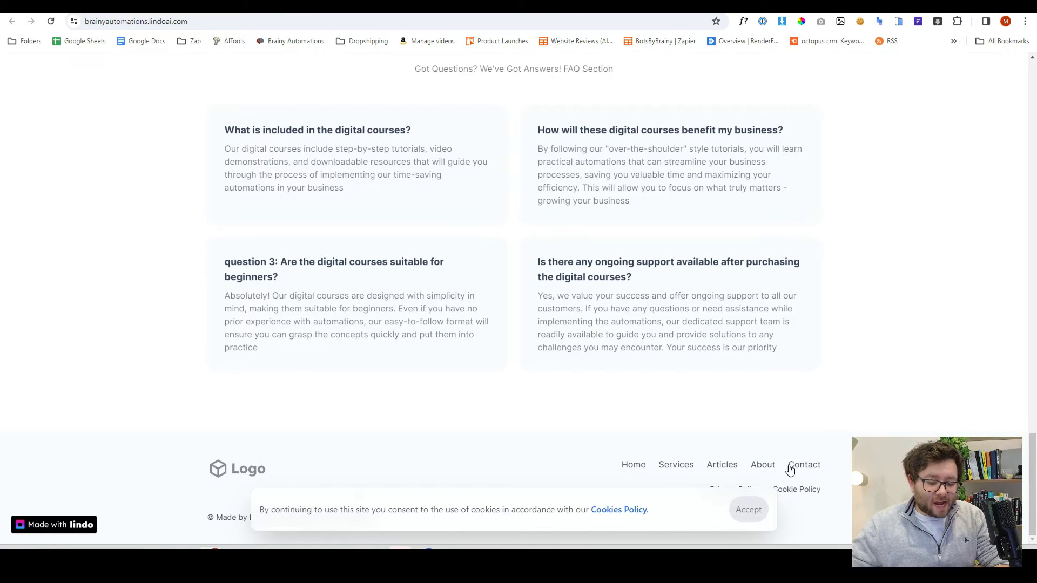
{"action": "left_click", "coordinate": [753, 512]}
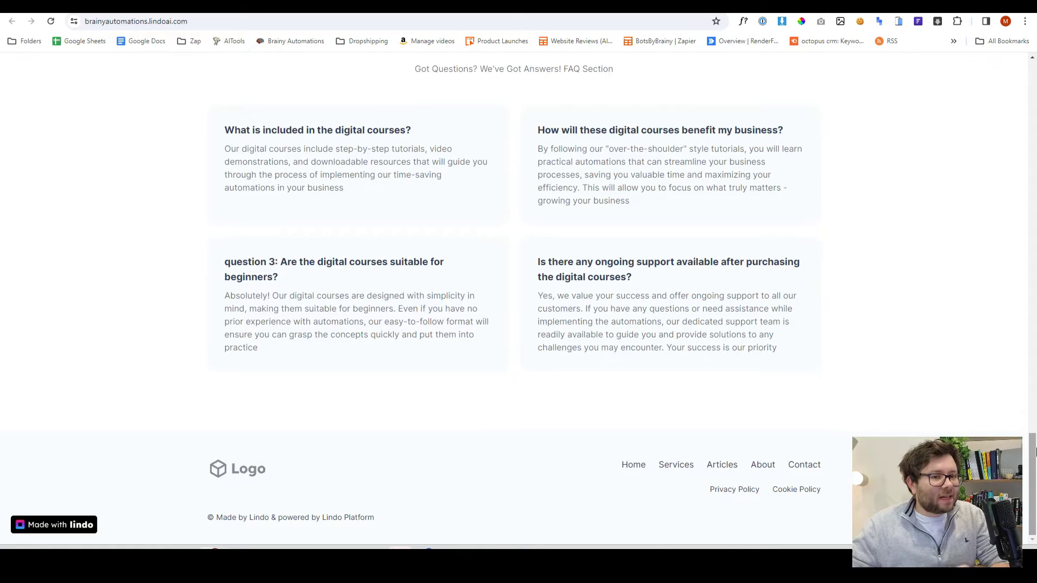
{"action": "left_click_drag", "start_coordinate": [1028, 451], "coordinate": [1026, 55]}
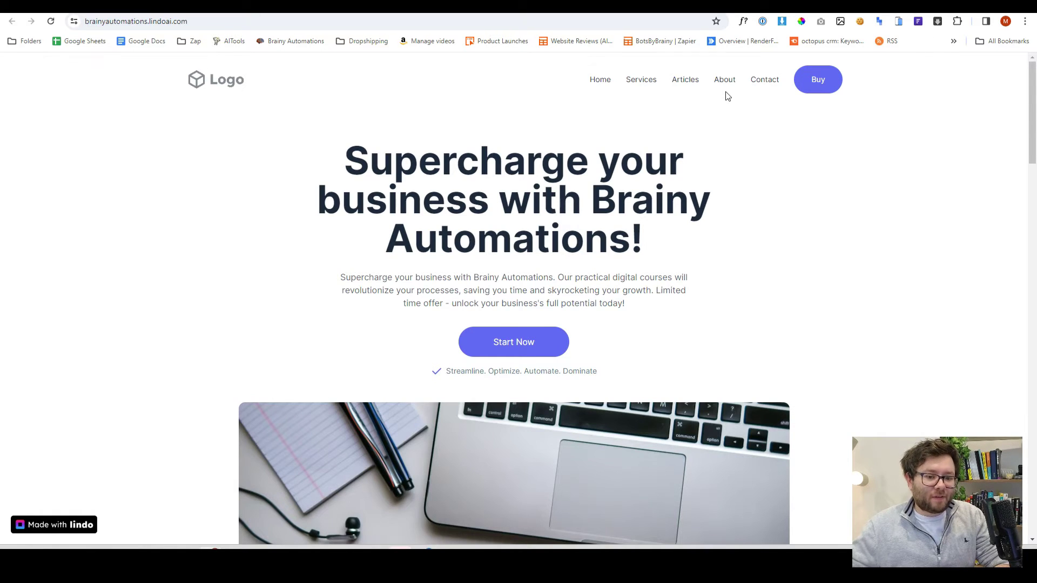
Step: Browse the live Articles page, first blog post and Services page, then return to the dashboard
{"action": "left_click", "coordinate": [684, 79]}
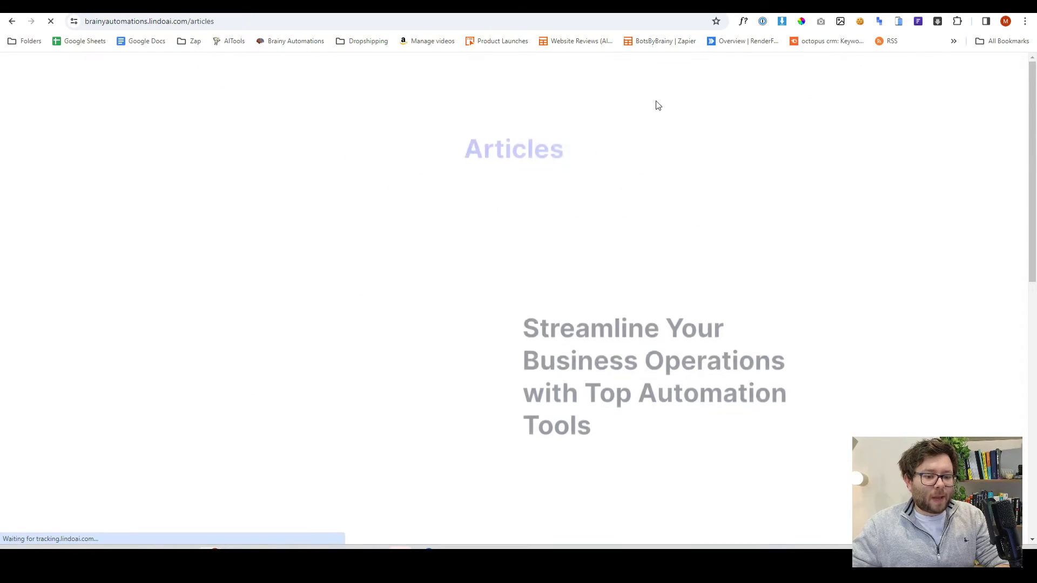
{"action": "scroll", "coordinate": [597, 162], "scroll_direction": "down", "scroll_amount": 5}
{"action": "scroll", "coordinate": [646, 222], "scroll_direction": "down", "scroll_amount": 5}
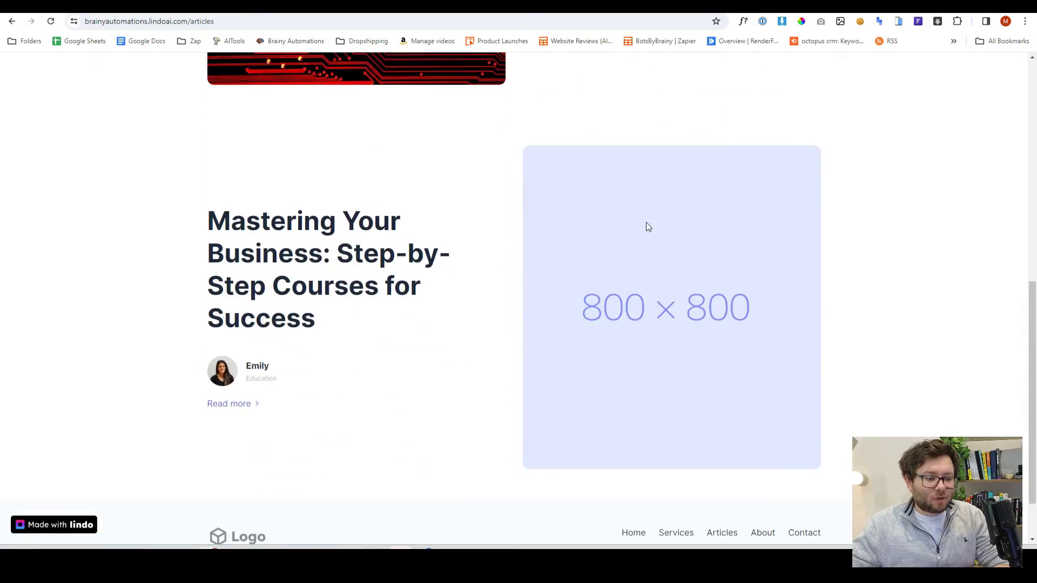
{"action": "scroll", "coordinate": [646, 222], "scroll_direction": "up", "scroll_amount": 4}
{"action": "left_click", "coordinate": [540, 289]}
{"action": "scroll", "coordinate": [637, 177], "scroll_direction": "down", "scroll_amount": 5}
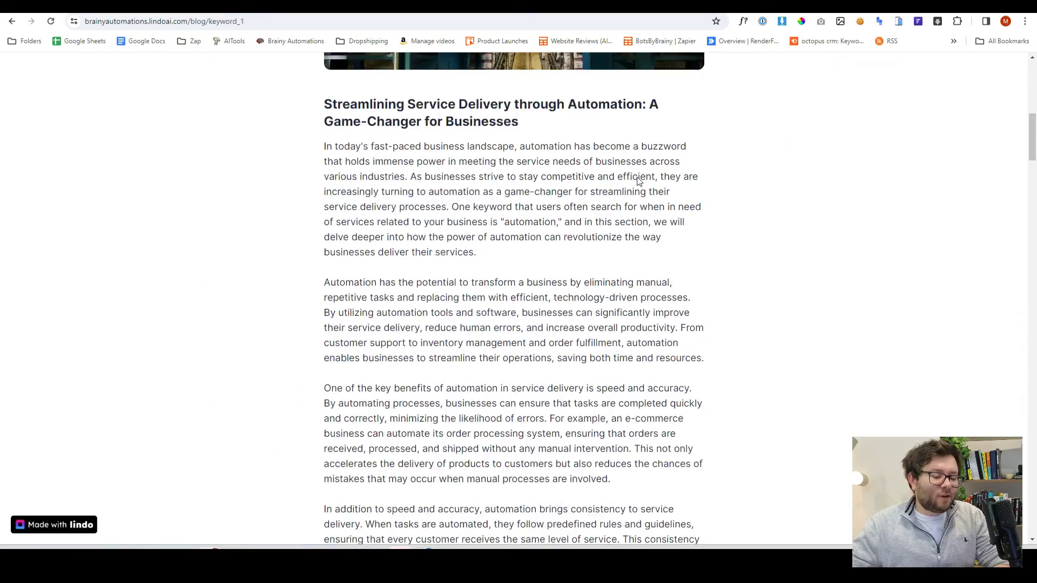
{"action": "scroll", "coordinate": [637, 176], "scroll_direction": "down", "scroll_amount": 5}
{"action": "scroll", "coordinate": [638, 180], "scroll_direction": "down", "scroll_amount": 5}
{"action": "scroll", "coordinate": [638, 180], "scroll_direction": "down", "scroll_amount": 4}
{"action": "scroll", "coordinate": [638, 180], "scroll_direction": "down", "scroll_amount": 4}
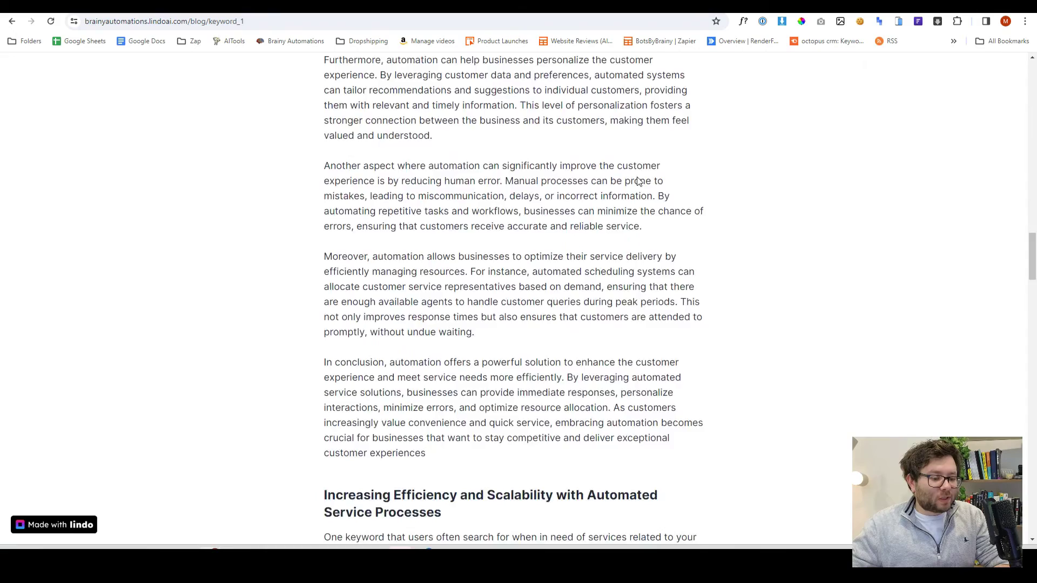
{"action": "scroll", "coordinate": [638, 180], "scroll_direction": "down", "scroll_amount": 4}
{"action": "scroll", "coordinate": [638, 180], "scroll_direction": "down", "scroll_amount": 6}
{"action": "scroll", "coordinate": [638, 180], "scroll_direction": "down", "scroll_amount": 6}
{"action": "scroll", "coordinate": [729, 244], "scroll_direction": "down", "scroll_amount": 8}
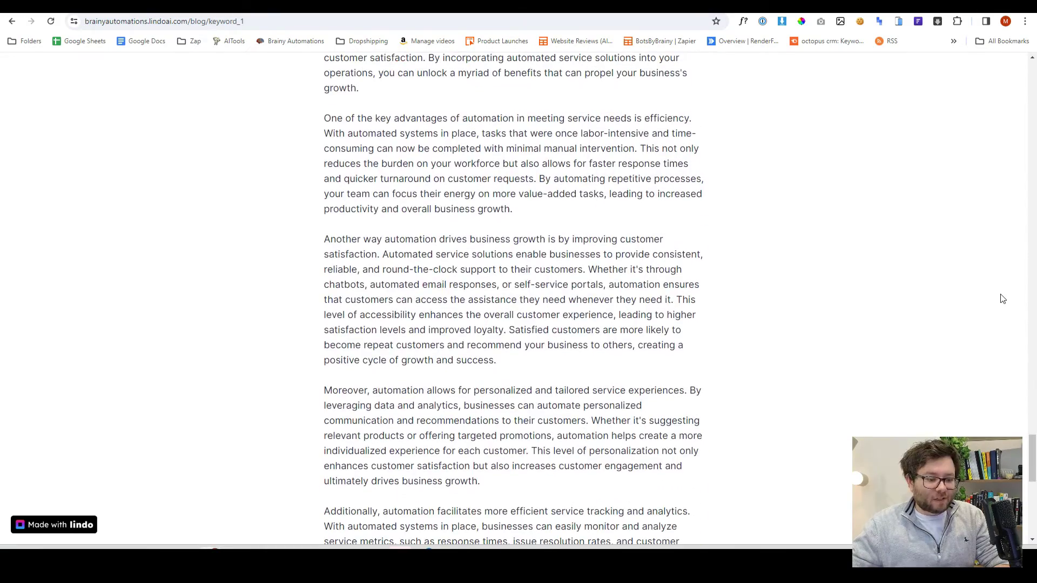
{"action": "key", "text": "alt+Left"}
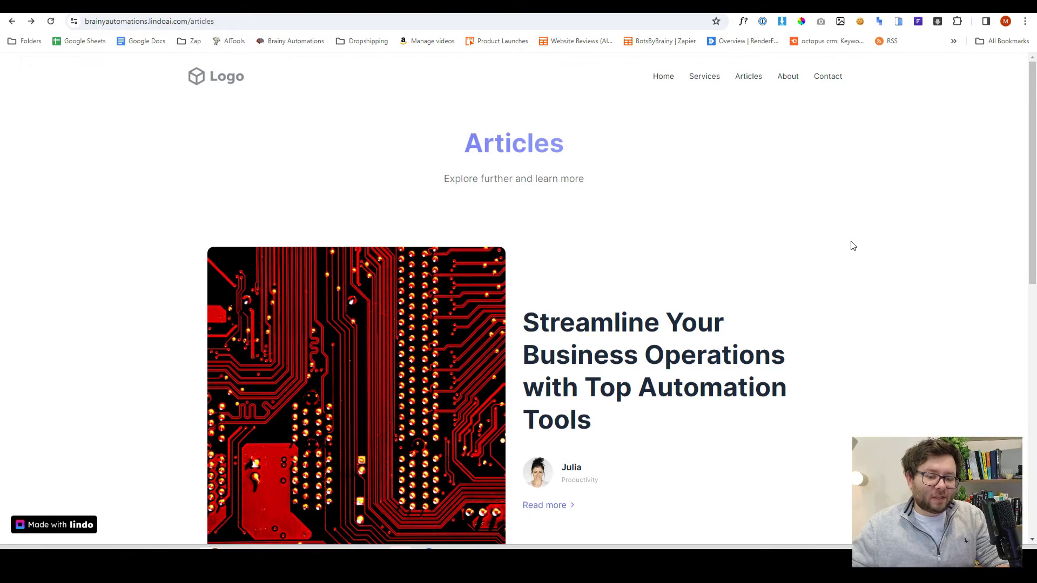
{"action": "left_click", "coordinate": [704, 77]}
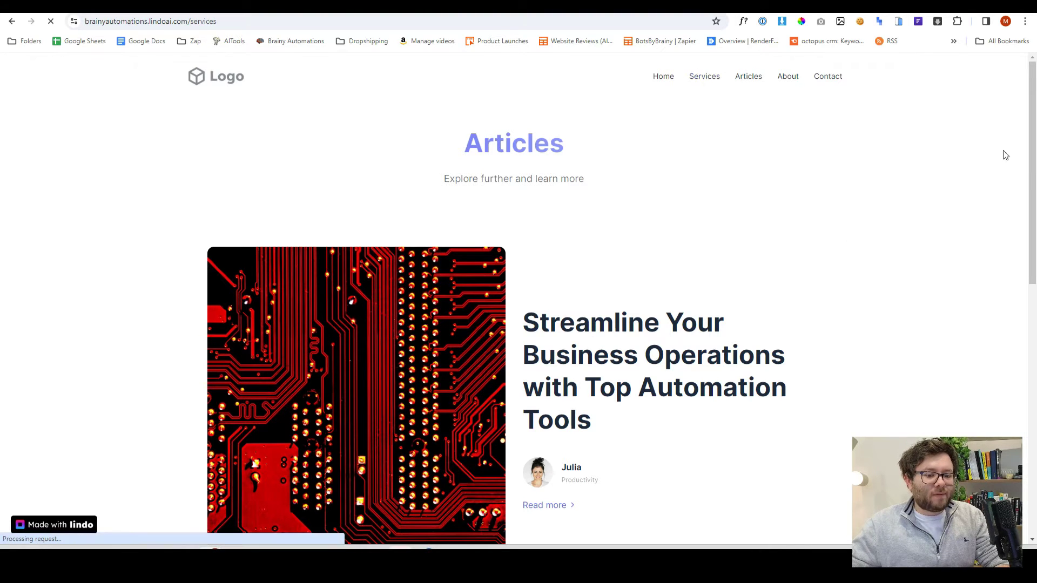
{"action": "scroll", "coordinate": [519, 293], "scroll_direction": "down", "scroll_amount": 3}
{"action": "scroll", "coordinate": [519, 292], "scroll_direction": "down", "scroll_amount": 3}
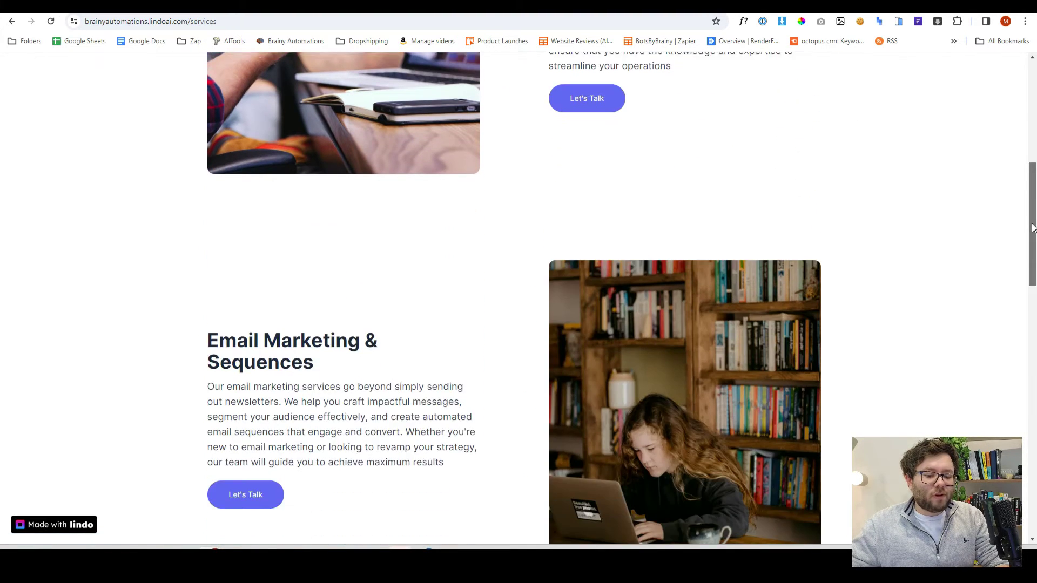
{"action": "scroll", "coordinate": [519, 291], "scroll_direction": "down", "scroll_amount": 2}
{"action": "left_click_drag", "start_coordinate": [1033, 249], "coordinate": [1034, 450]}
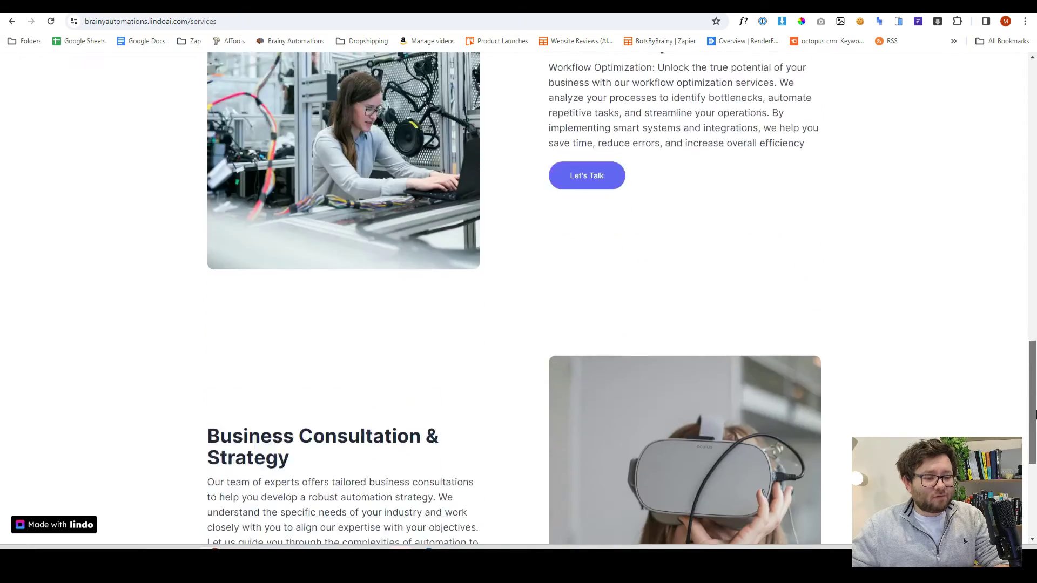
{"action": "key", "text": "ctrl+Tab"}
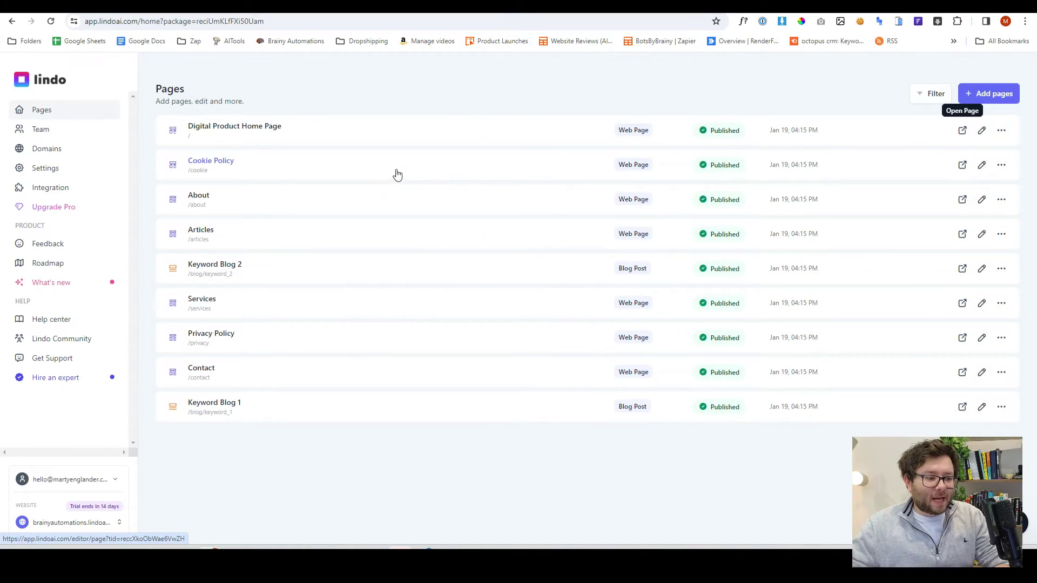
Step: Replace 'Supercharge' with 'CHANGE HERE' in the Digital Product Home Page headline
{"action": "left_click", "coordinate": [982, 131]}
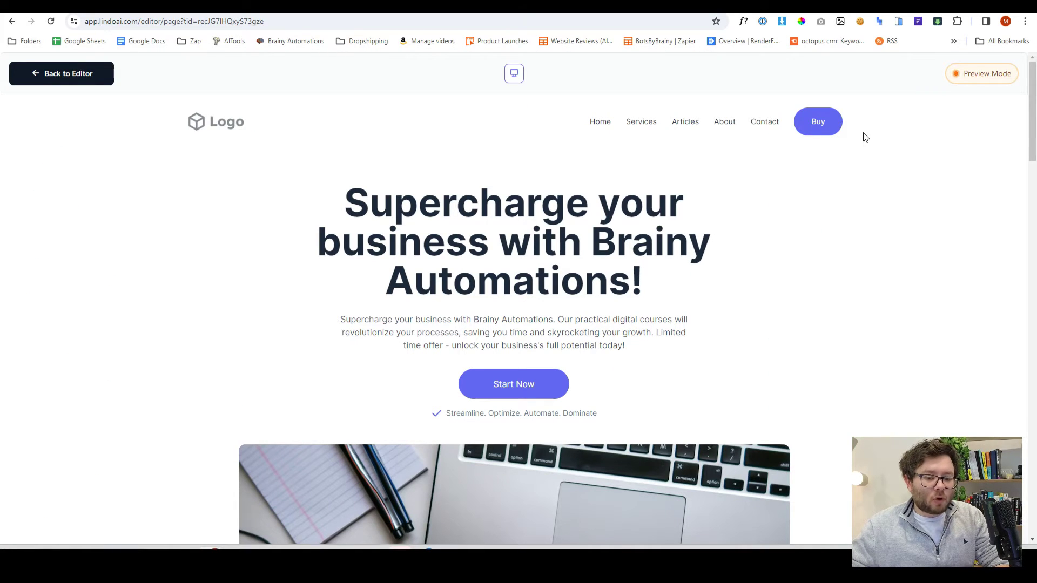
{"action": "left_click", "coordinate": [697, 180]}
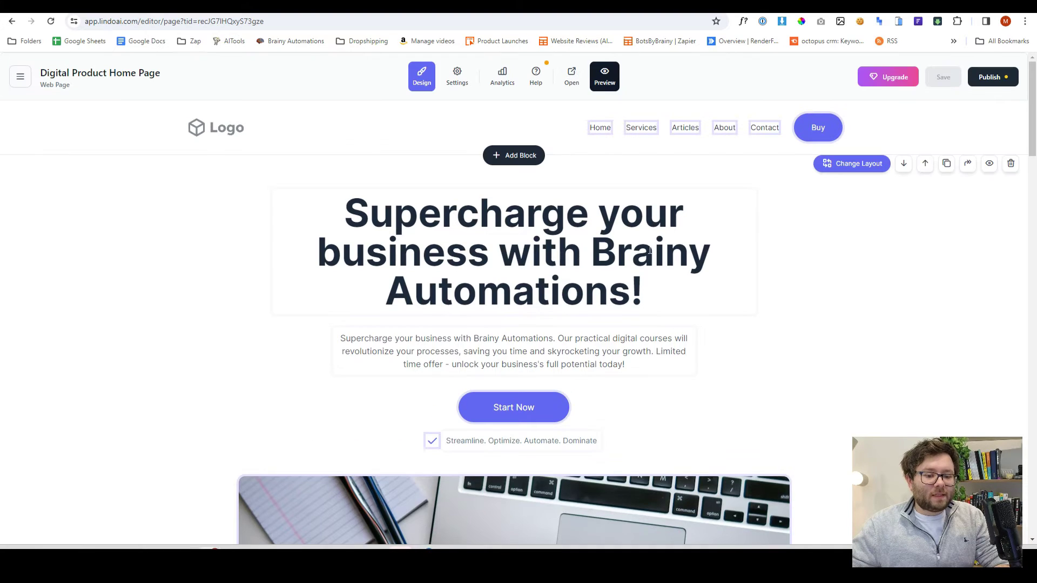
{"action": "left_click", "coordinate": [552, 215]}
{"action": "double_click", "coordinate": [498, 215]}
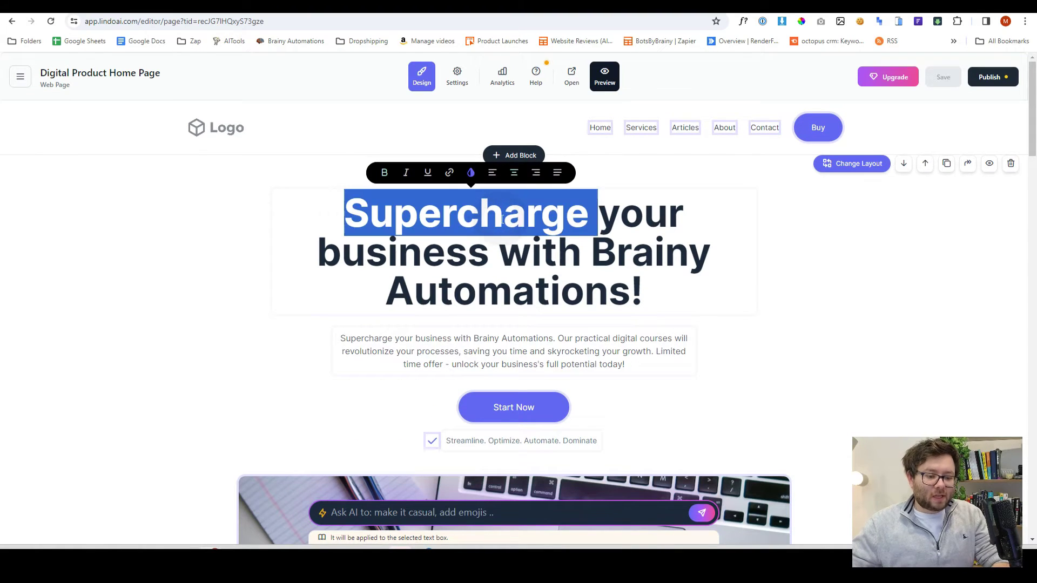
{"action": "type", "text": "CHANGE HEREyour"}
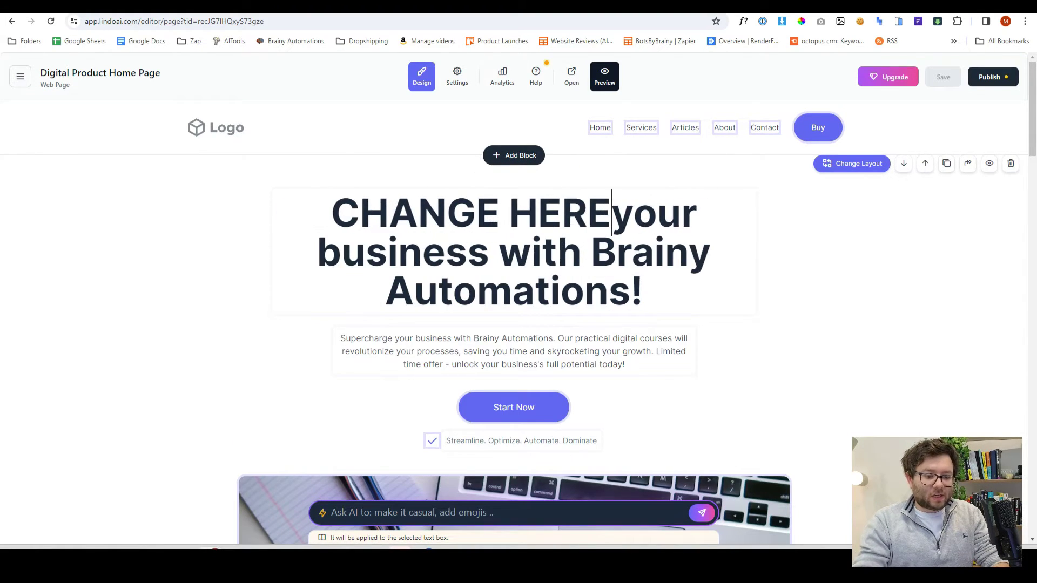
{"action": "left_click", "coordinate": [852, 163]}
{"action": "scroll", "coordinate": [507, 243], "scroll_direction": "down", "scroll_amount": 5}
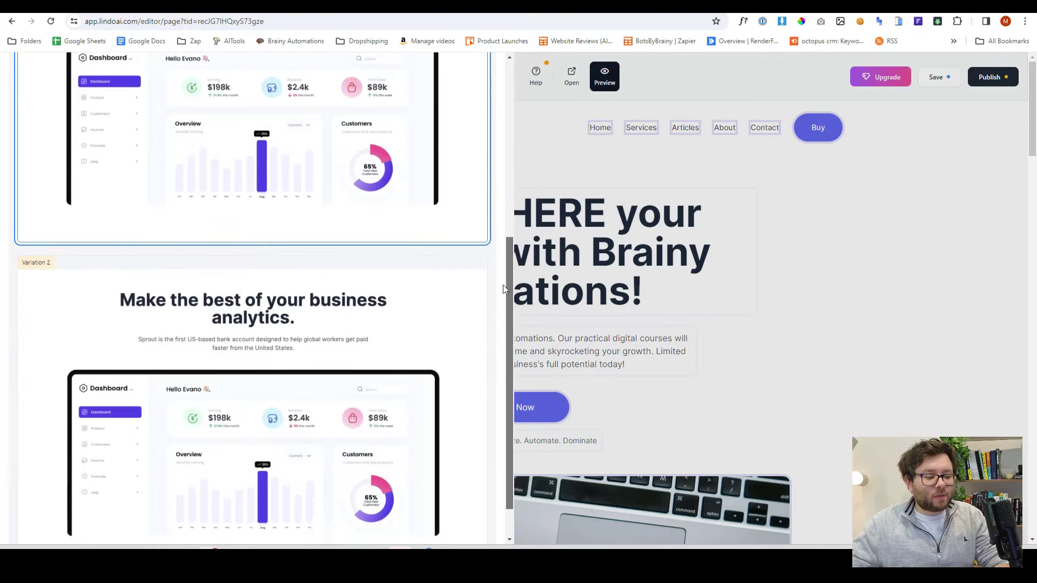
{"action": "scroll", "coordinate": [503, 325], "scroll_direction": "down", "scroll_amount": 3}
Step: Keep the hero layout and insert a Download Mobile App CTA block above it
{"action": "left_click", "coordinate": [808, 354]}
{"action": "left_click", "coordinate": [514, 155]}
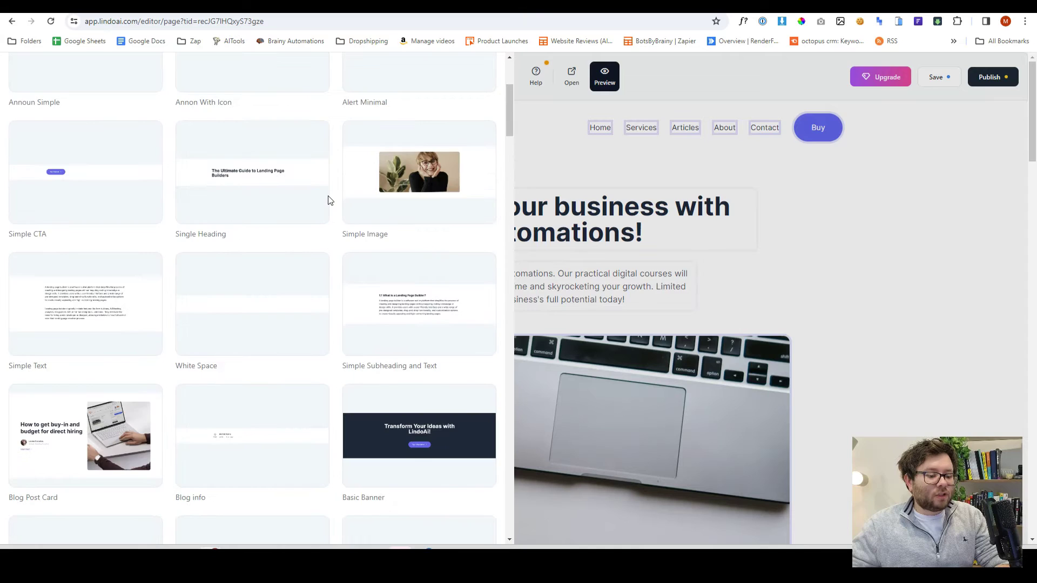
{"action": "scroll", "coordinate": [329, 199], "scroll_direction": "down", "scroll_amount": 5}
{"action": "scroll", "coordinate": [329, 200], "scroll_direction": "down", "scroll_amount": 4}
{"action": "scroll", "coordinate": [329, 200], "scroll_direction": "down", "scroll_amount": 2}
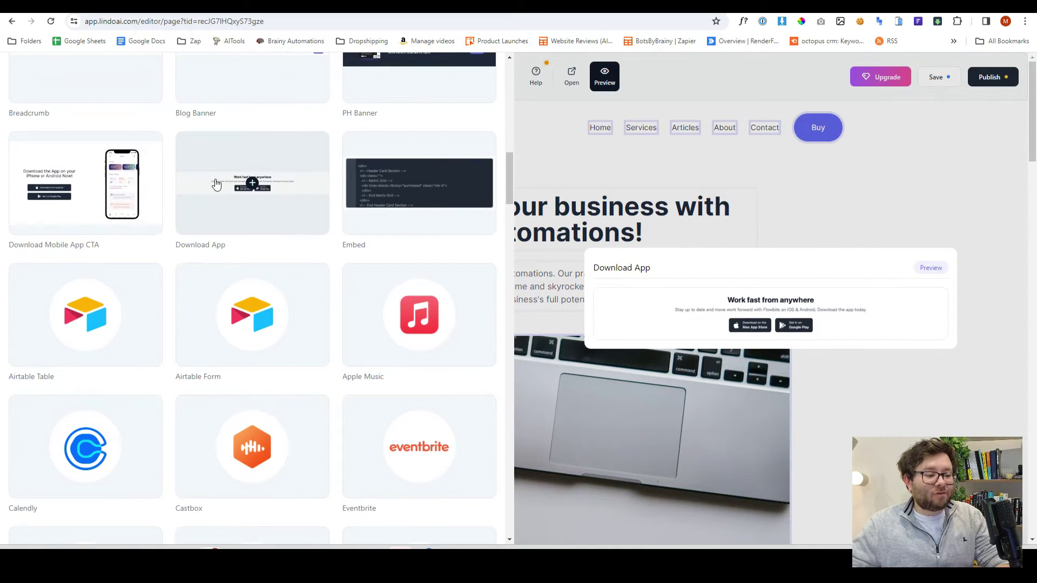
{"action": "left_click", "coordinate": [85, 184]}
{"action": "scroll", "coordinate": [646, 291], "scroll_direction": "down", "scroll_amount": 5}
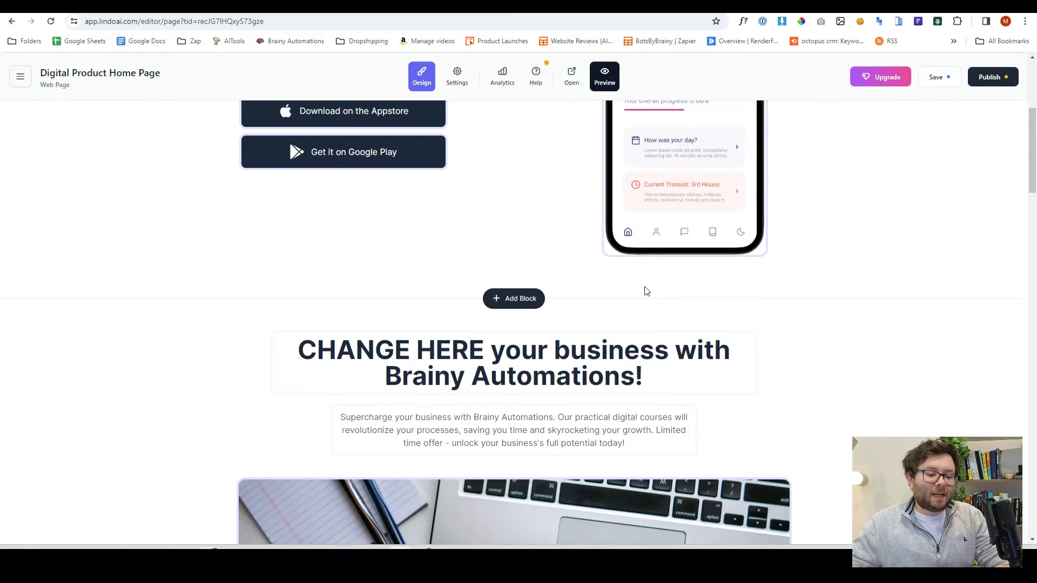
{"action": "scroll", "coordinate": [646, 291], "scroll_direction": "up", "scroll_amount": 5}
{"action": "left_click", "coordinate": [343, 381]}
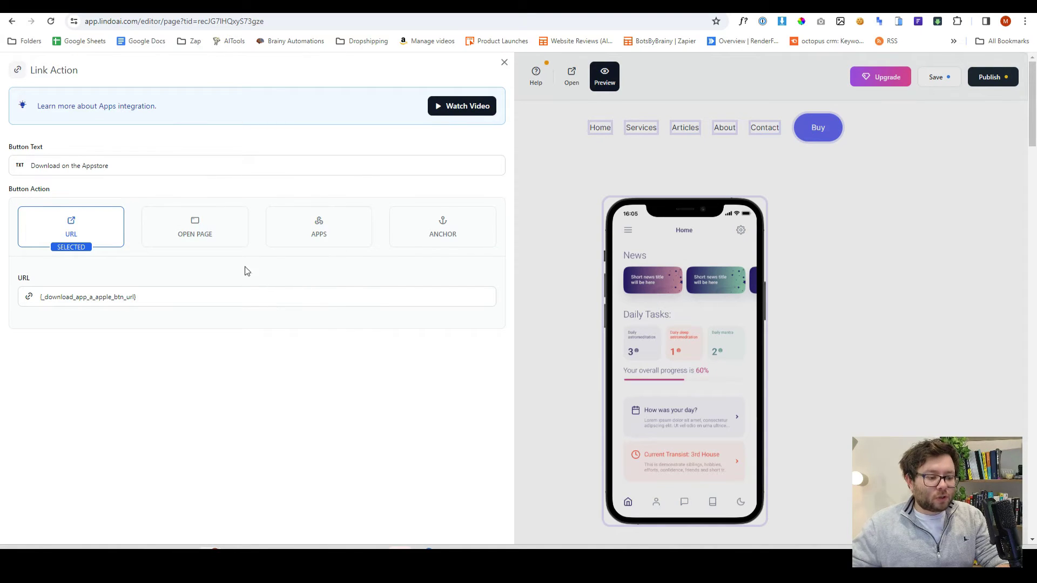
{"action": "left_click", "coordinate": [318, 235]}
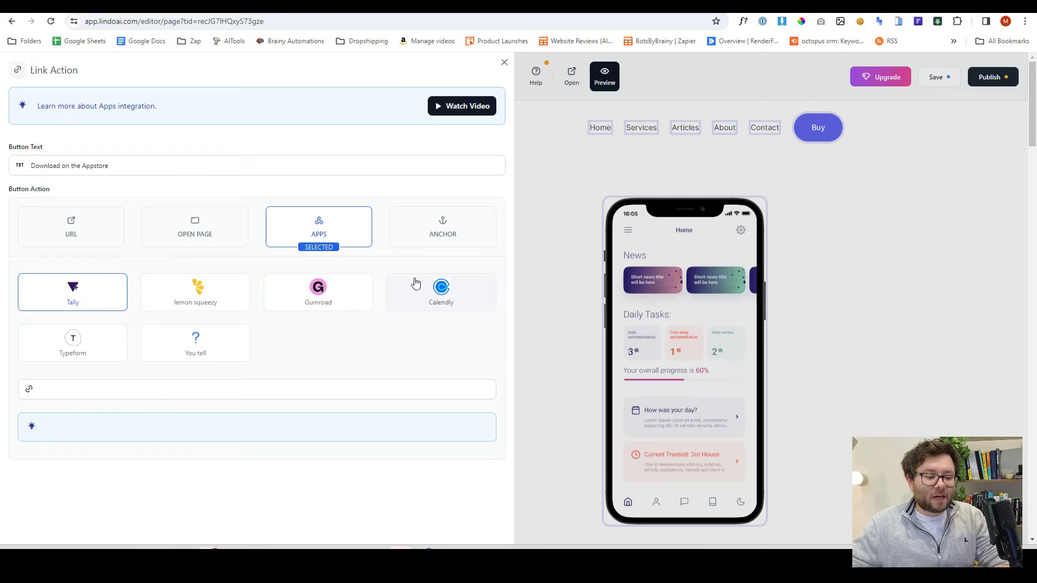
{"action": "left_click", "coordinate": [443, 227]}
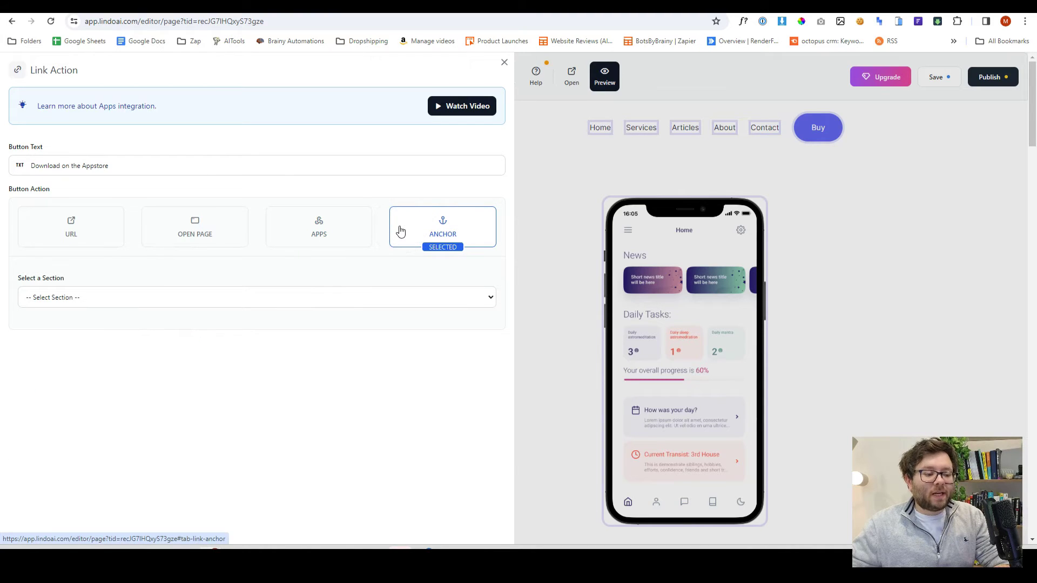
{"action": "left_click", "coordinate": [389, 297]}
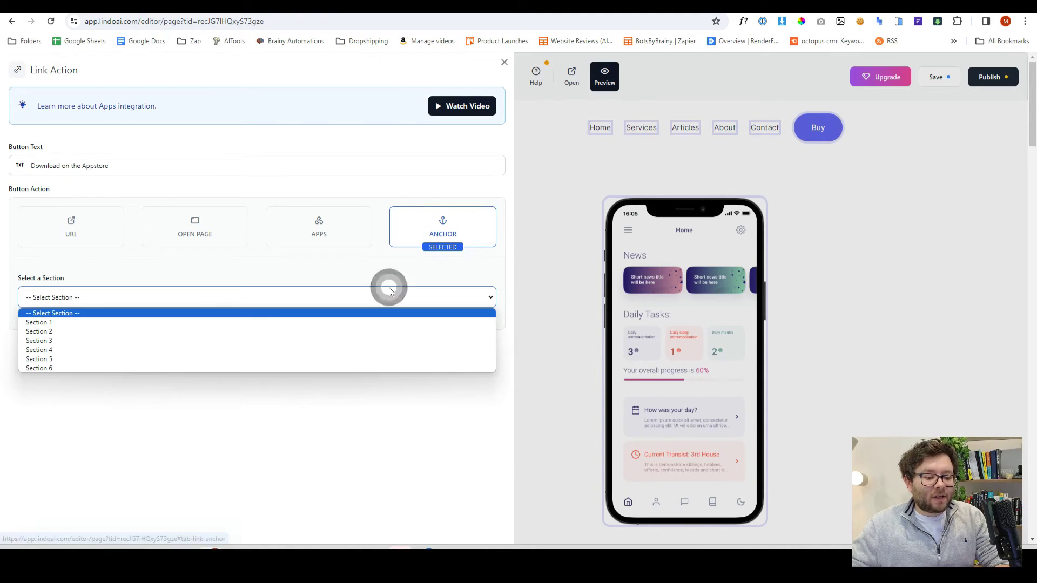
{"action": "left_click", "coordinate": [404, 397]}
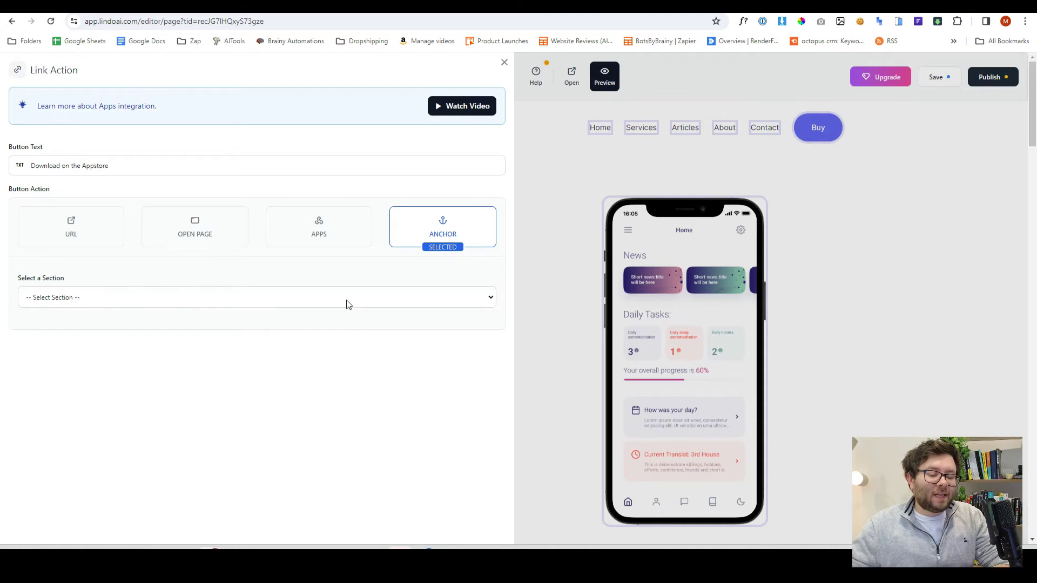
{"action": "left_click", "coordinate": [461, 105]}
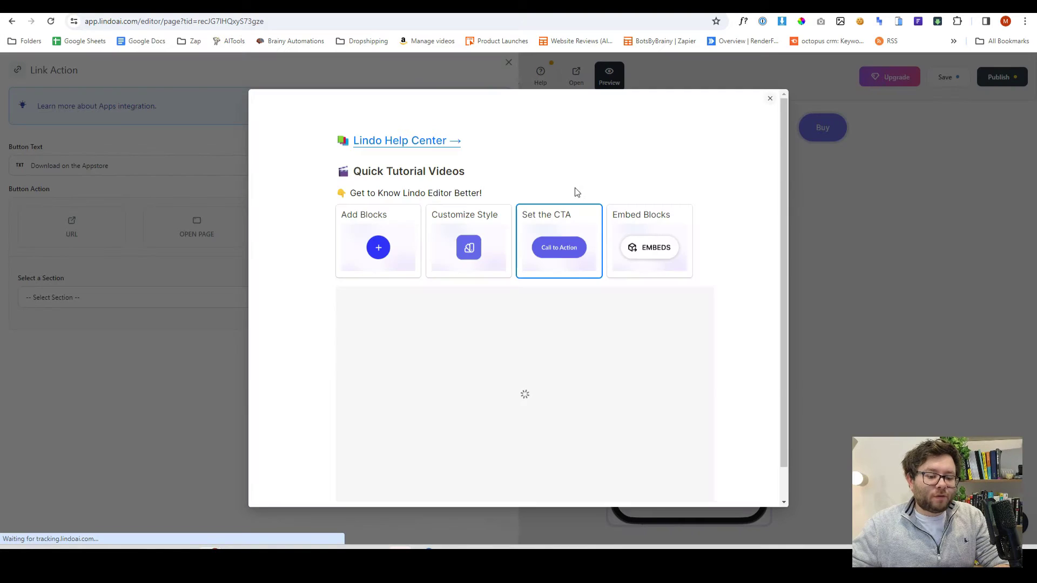
{"action": "scroll", "coordinate": [530, 289], "scroll_direction": "down", "scroll_amount": 1}
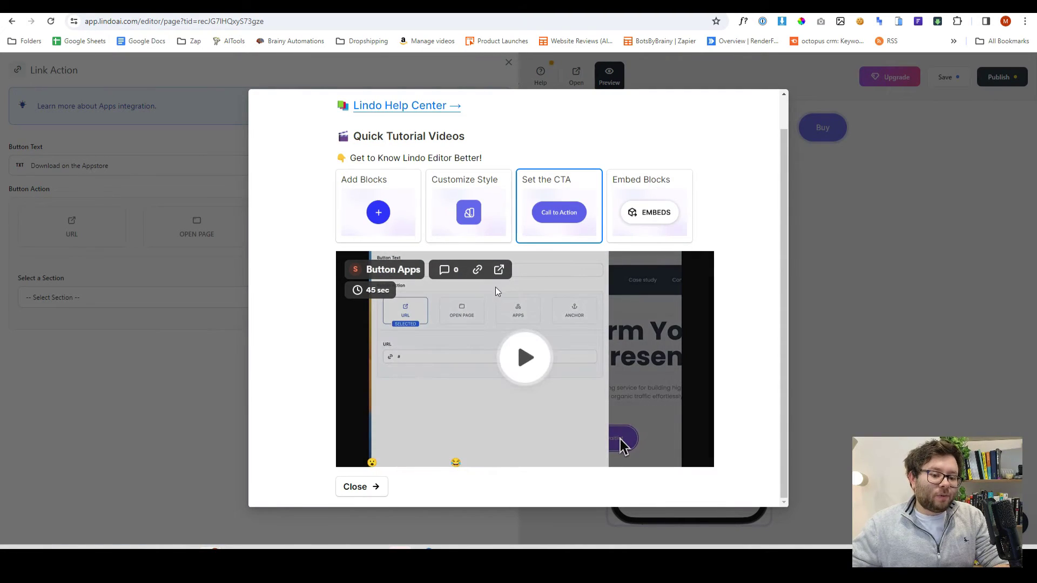
{"action": "left_click", "coordinate": [808, 300]}
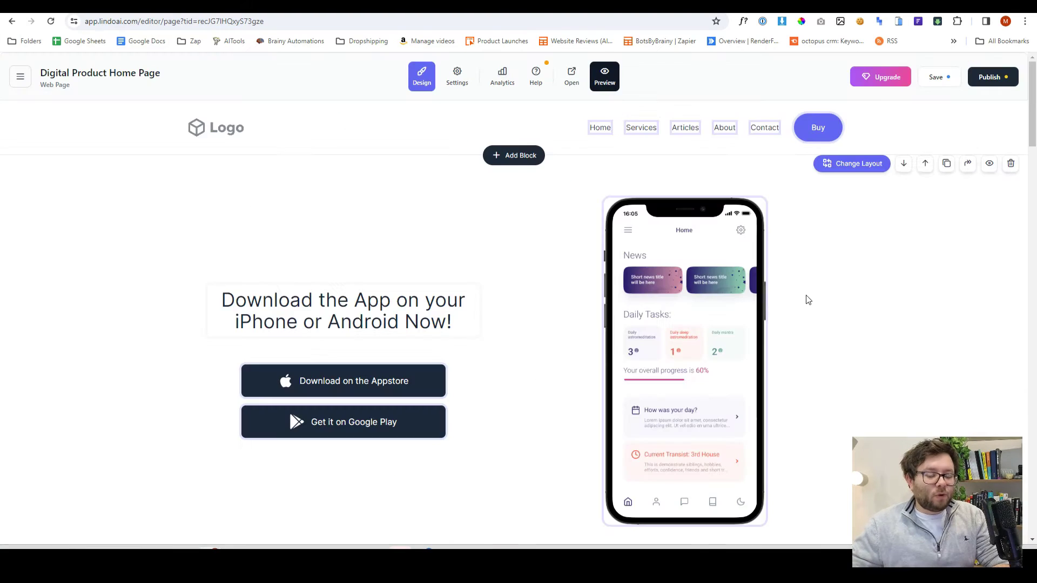
{"action": "scroll", "coordinate": [794, 296], "scroll_direction": "down", "scroll_amount": 3}
{"action": "scroll", "coordinate": [756, 286], "scroll_direction": "down", "scroll_amount": 2}
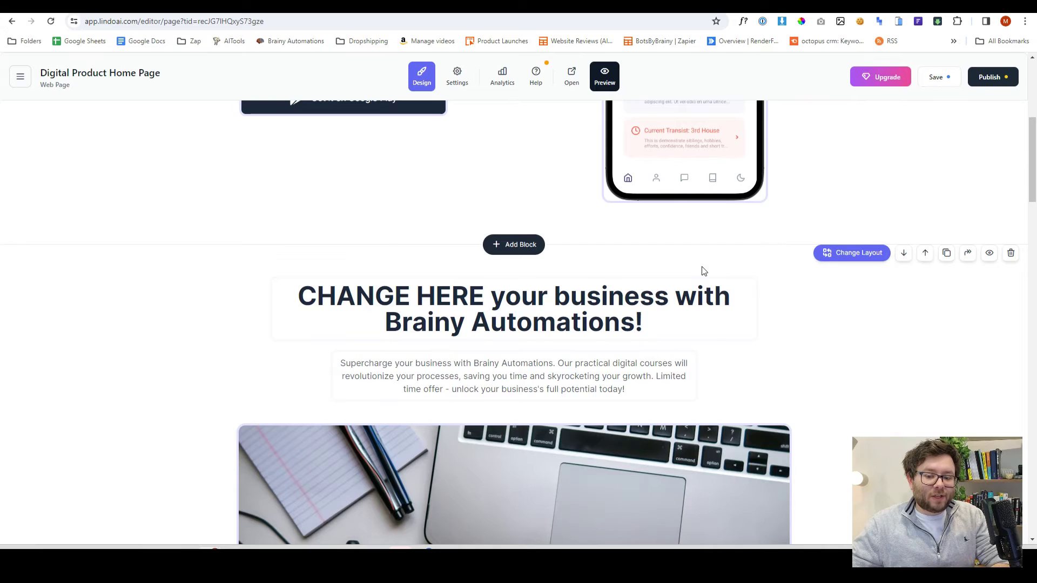
{"action": "scroll", "coordinate": [859, 267], "scroll_direction": "down", "scroll_amount": 4}
{"action": "scroll", "coordinate": [771, 264], "scroll_direction": "down", "scroll_amount": 3}
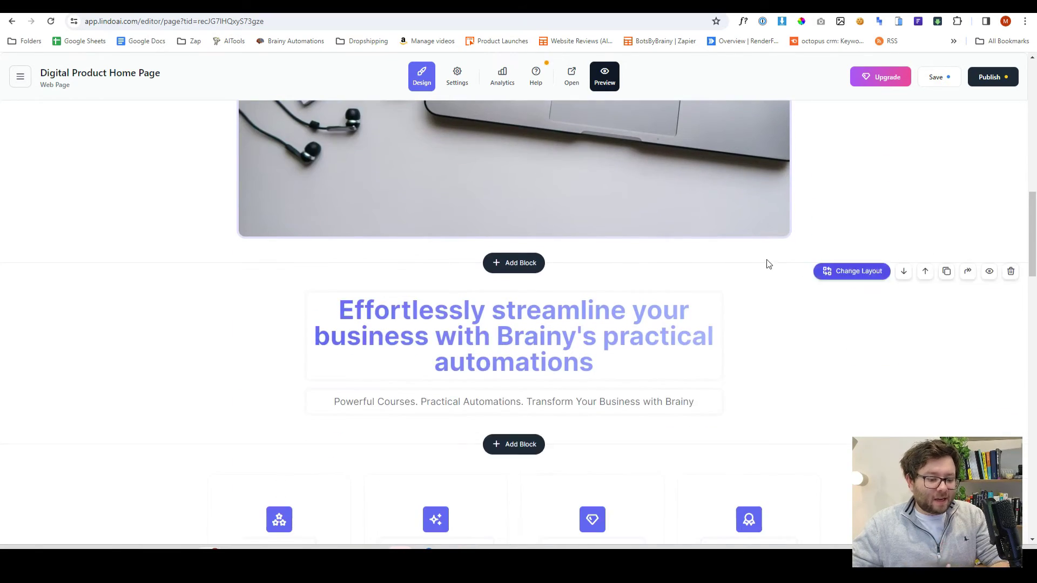
{"action": "scroll", "coordinate": [711, 253], "scroll_direction": "down", "scroll_amount": 3}
{"action": "scroll", "coordinate": [710, 253], "scroll_direction": "down", "scroll_amount": 1}
{"action": "double_click", "coordinate": [603, 333]}
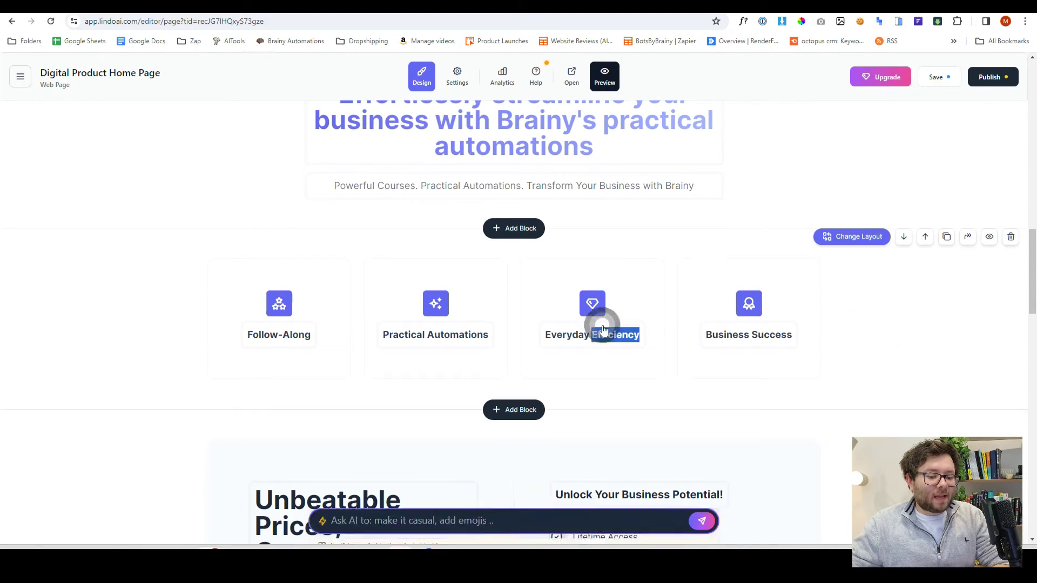
{"action": "left_click", "coordinate": [847, 403]}
{"action": "scroll", "coordinate": [843, 403], "scroll_direction": "up", "scroll_amount": 3}
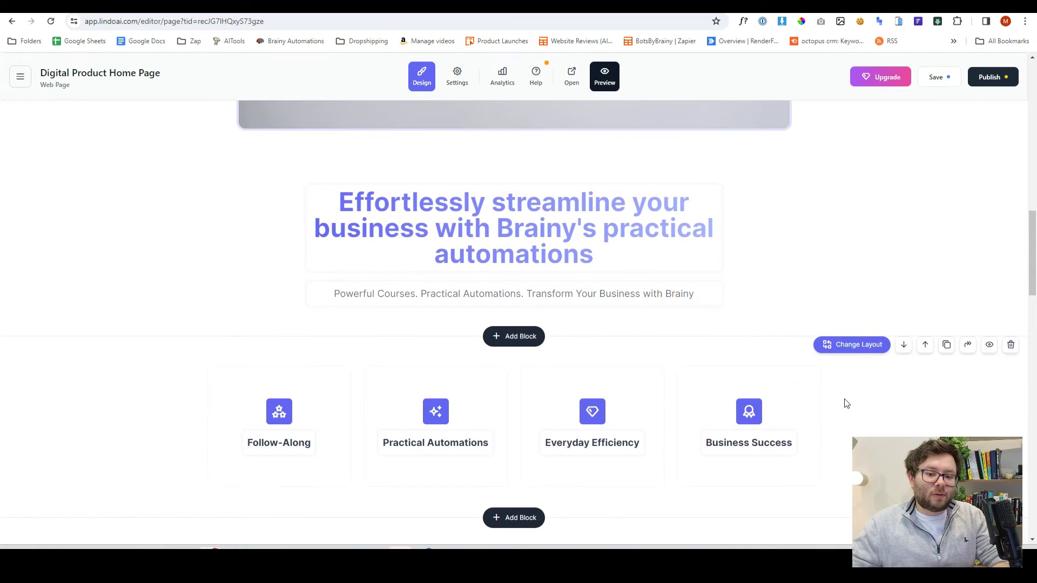
{"action": "scroll", "coordinate": [842, 403], "scroll_direction": "up", "scroll_amount": 3}
{"action": "left_click", "coordinate": [457, 76]}
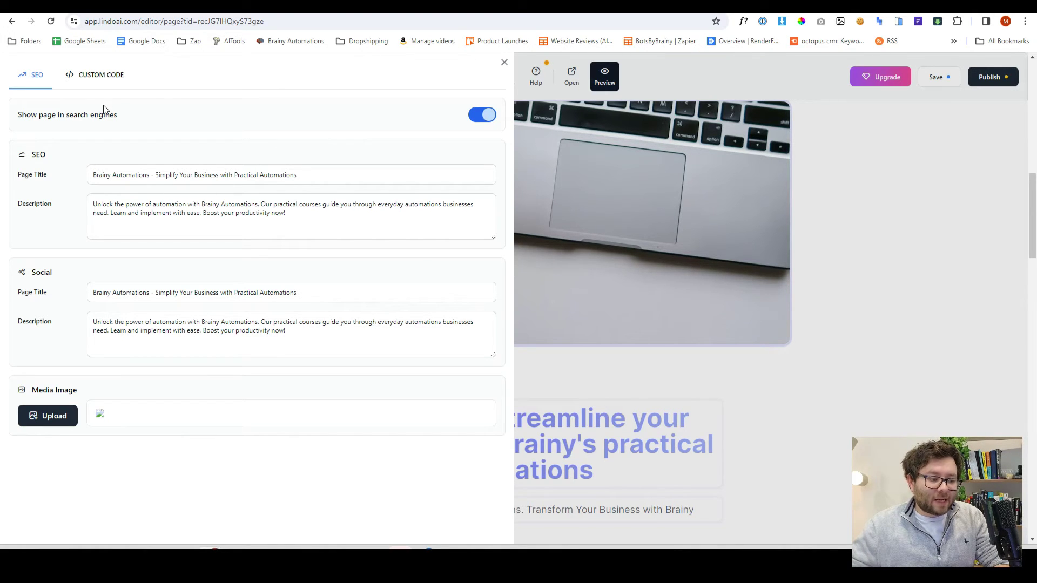
{"action": "left_click_drag", "start_coordinate": [297, 294], "coordinate": [86, 273]}
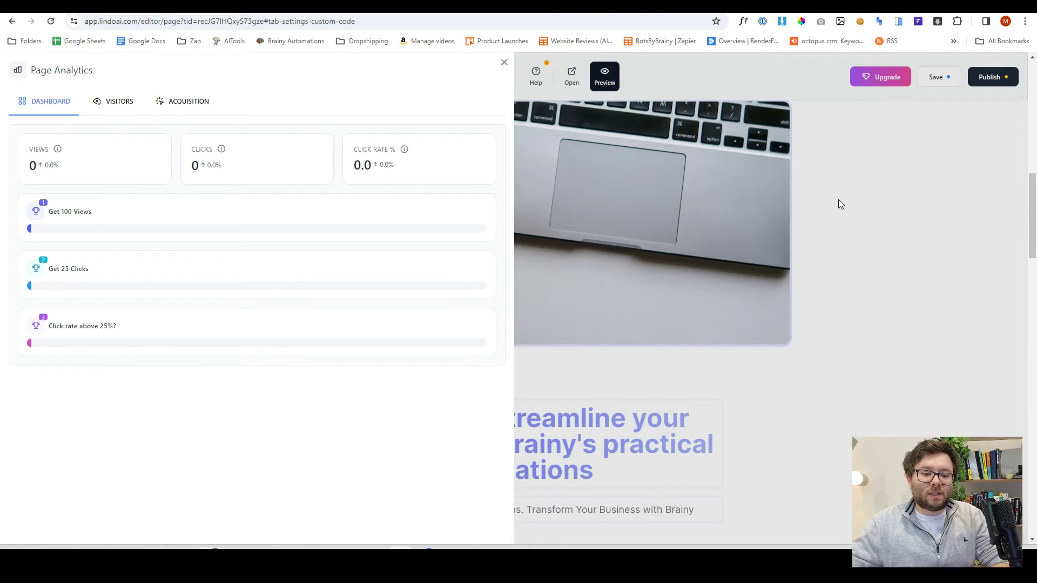
{"action": "left_click", "coordinate": [821, 193]}
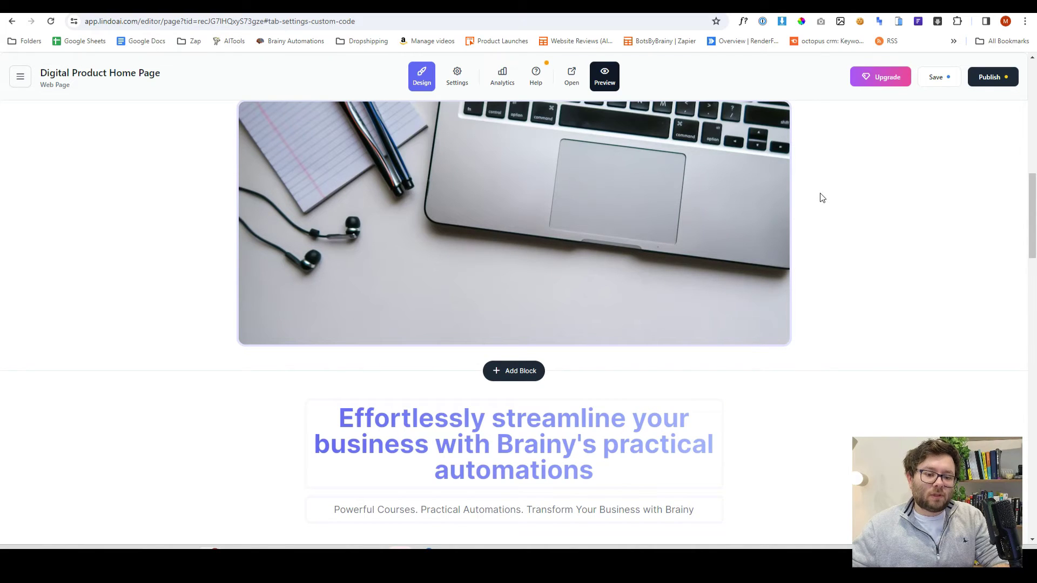
Step: Publish the page updates to the live site and return to the dashboard page list
{"action": "left_click", "coordinate": [990, 77]}
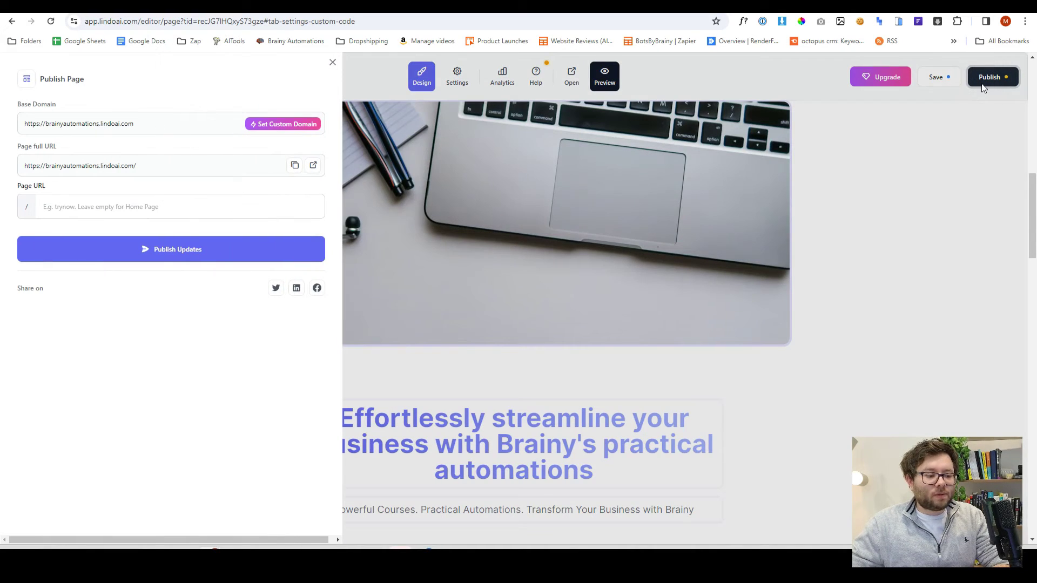
{"action": "left_click", "coordinate": [174, 249]}
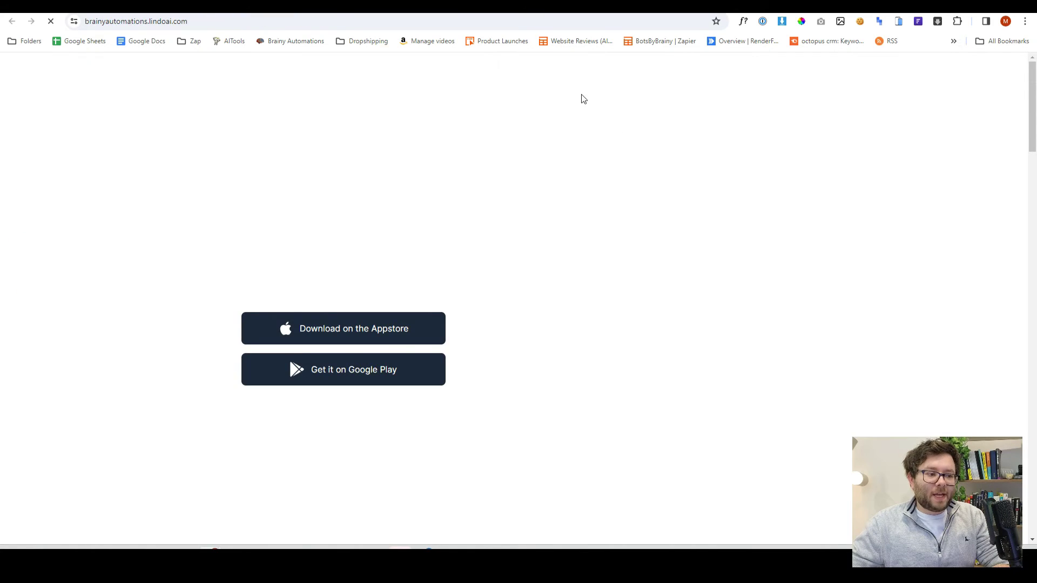
{"action": "scroll", "coordinate": [581, 99], "scroll_direction": "down", "scroll_amount": 5}
{"action": "scroll", "coordinate": [581, 99], "scroll_direction": "down", "scroll_amount": 3}
{"action": "scroll", "coordinate": [581, 98], "scroll_direction": "down", "scroll_amount": 3}
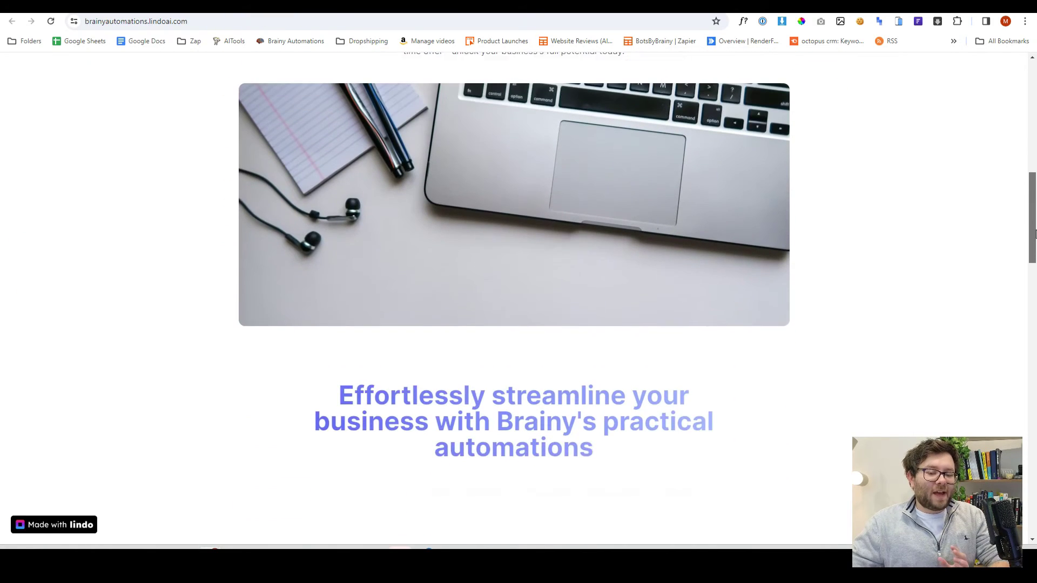
{"action": "mouse_move", "coordinate": [1033, 234]}
{"action": "left_mouse_down"}
{"action": "mouse_move", "coordinate": [1033, 473]}
{"action": "mouse_move", "coordinate": [1033, 162]}
{"action": "left_mouse_up"}
{"action": "key", "text": "ctrl+Tab"}
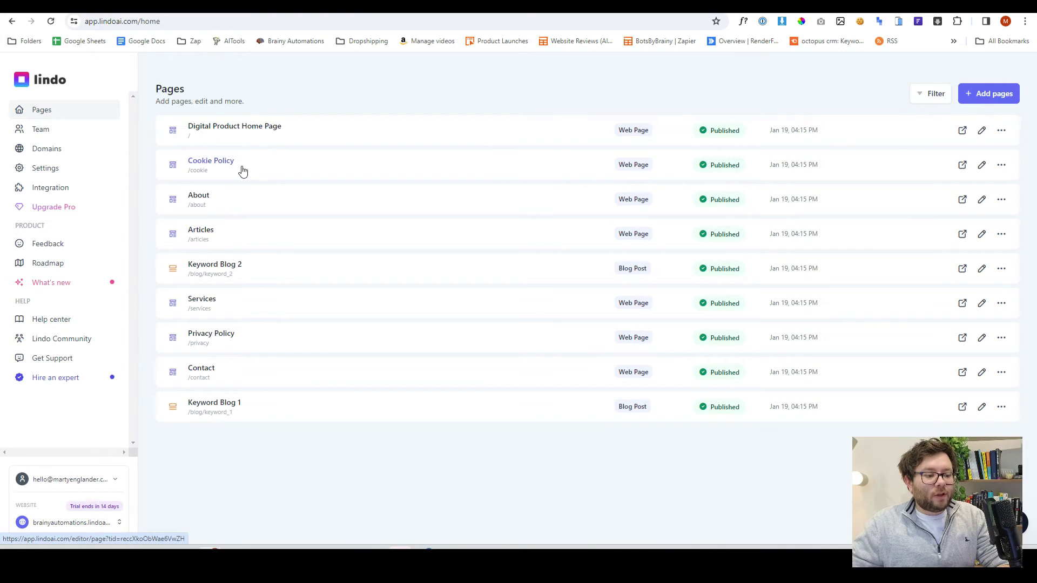
Step: View the team list and the invite form's role choices, keeping Editor and inviting nobody
{"action": "left_click", "coordinate": [61, 130]}
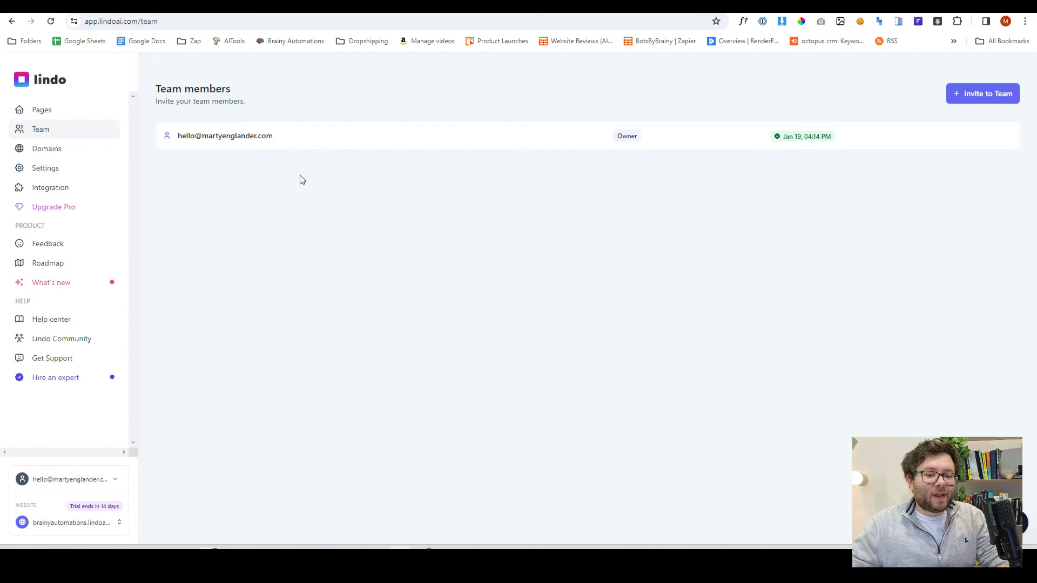
{"action": "left_click", "coordinate": [981, 93]}
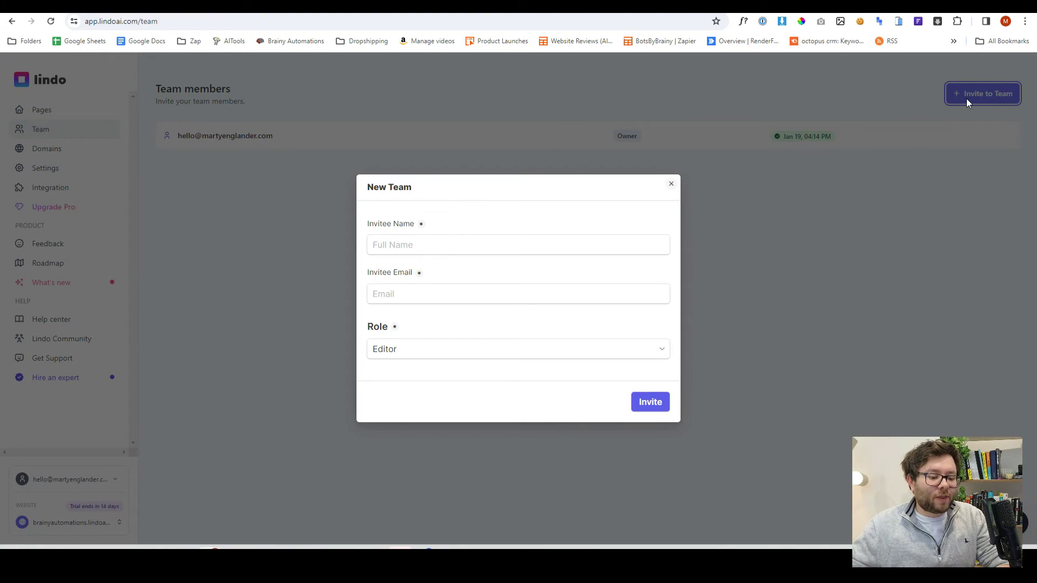
{"action": "left_click", "coordinate": [562, 348]}
{"action": "left_click", "coordinate": [545, 318]}
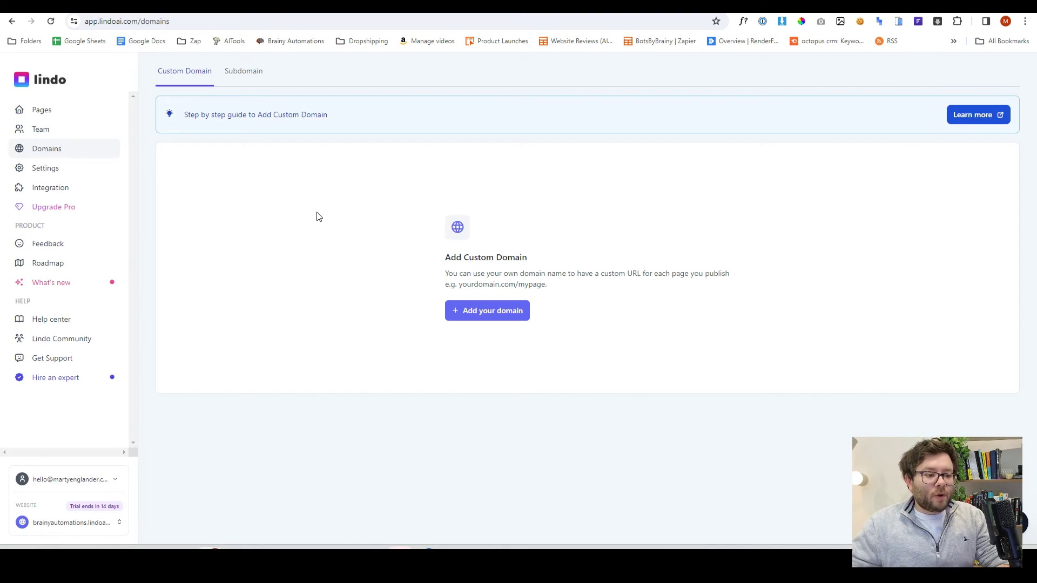
Step: Review the site's subdomain, business name and description, and social media settings
{"action": "left_click", "coordinate": [243, 71]}
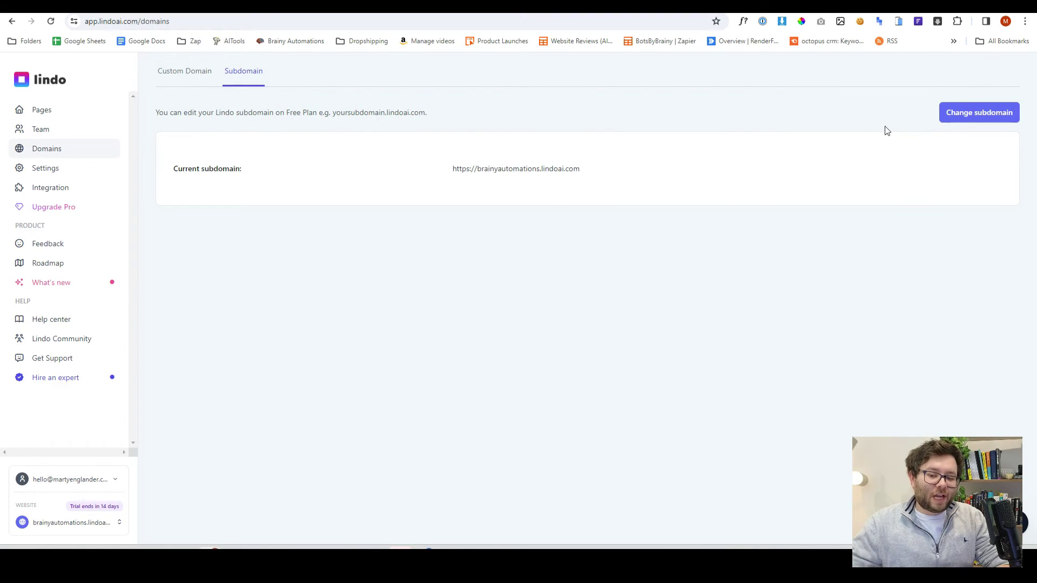
{"action": "left_click_drag", "start_coordinate": [582, 168], "coordinate": [434, 168]}
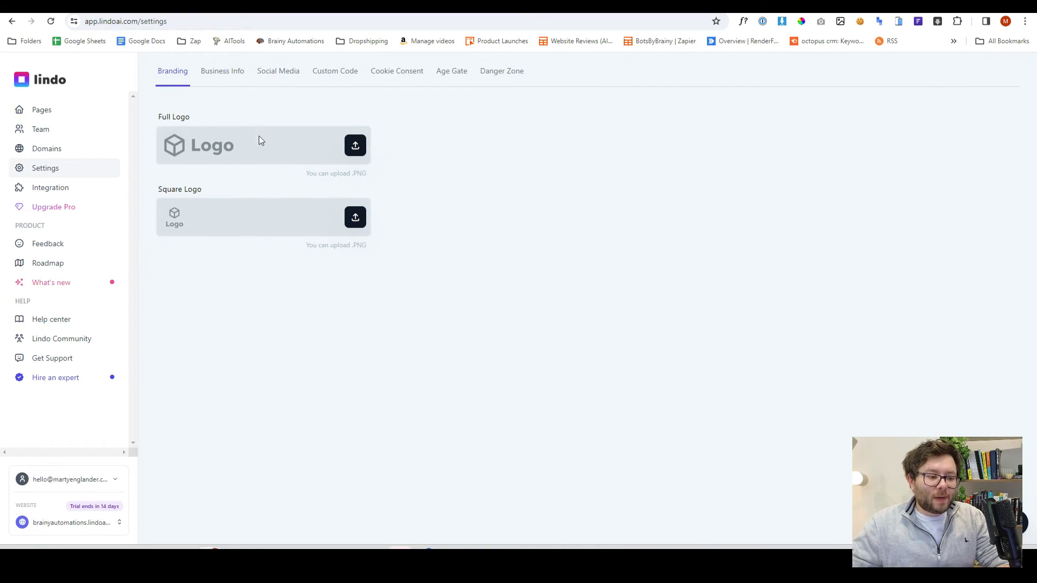
{"action": "left_click", "coordinate": [222, 71]}
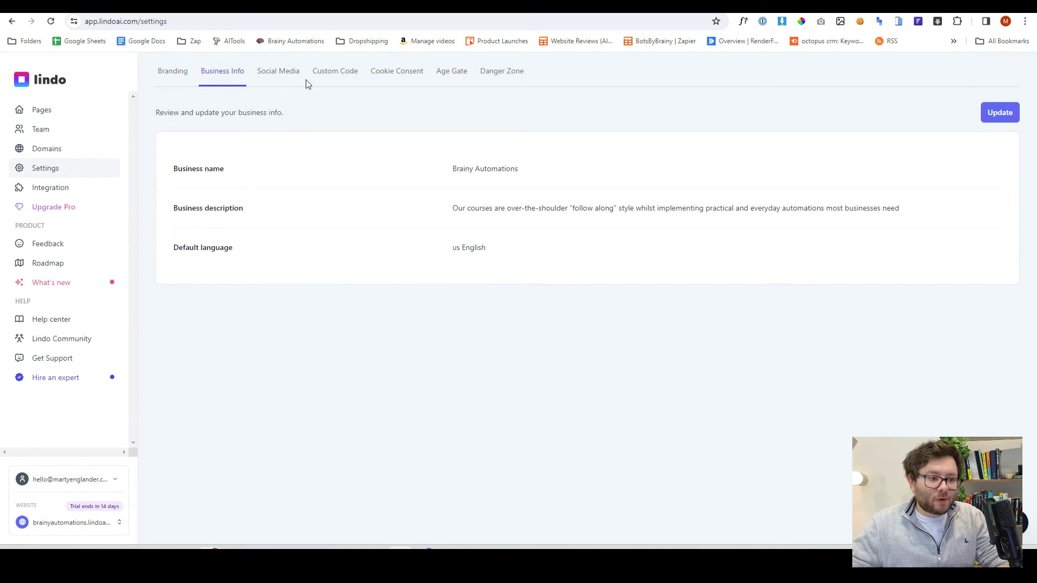
{"action": "left_click", "coordinate": [282, 73]}
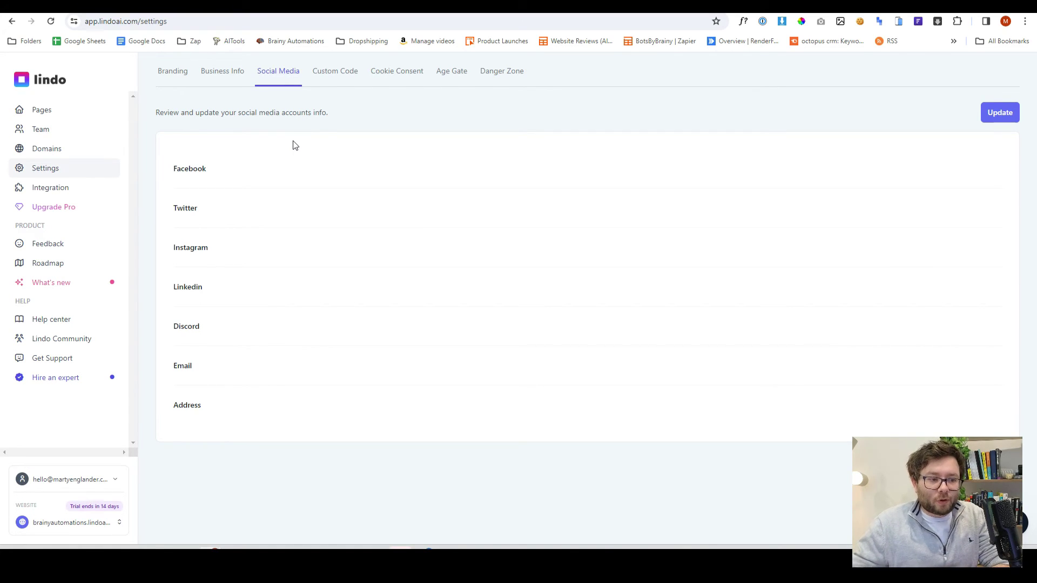
Step: Review custom code, cookie consent, age gate and website deletion settings, then open Integrations
{"action": "left_click", "coordinate": [335, 71]}
{"action": "left_click", "coordinate": [397, 71]}
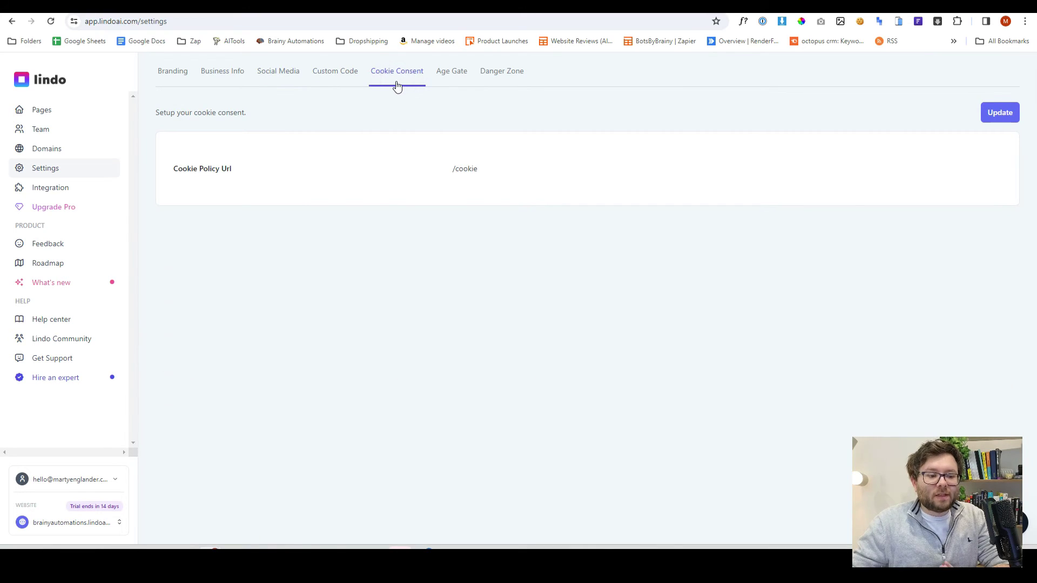
{"action": "left_click", "coordinate": [447, 73]}
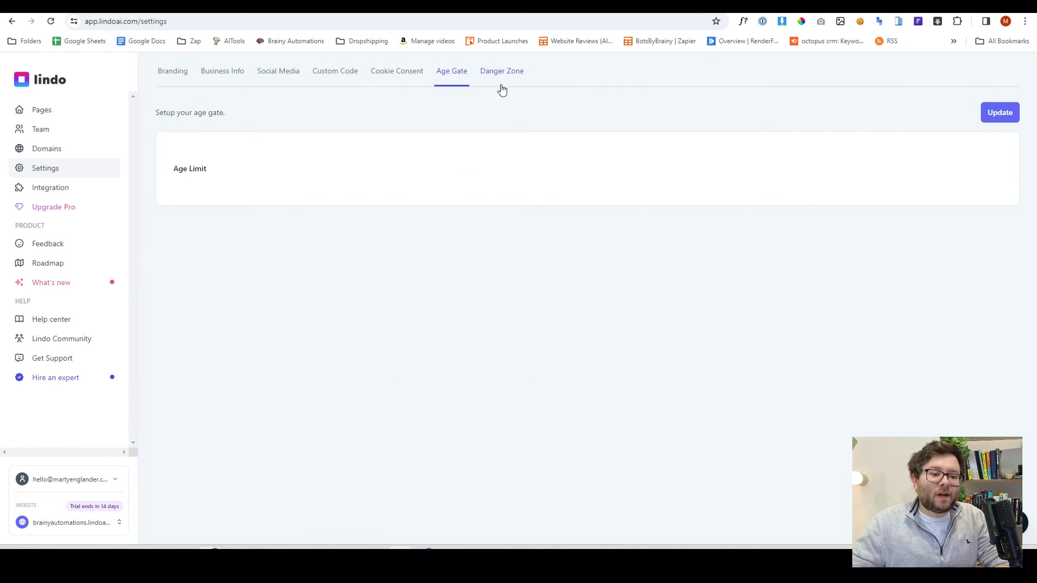
{"action": "left_click", "coordinate": [502, 71]}
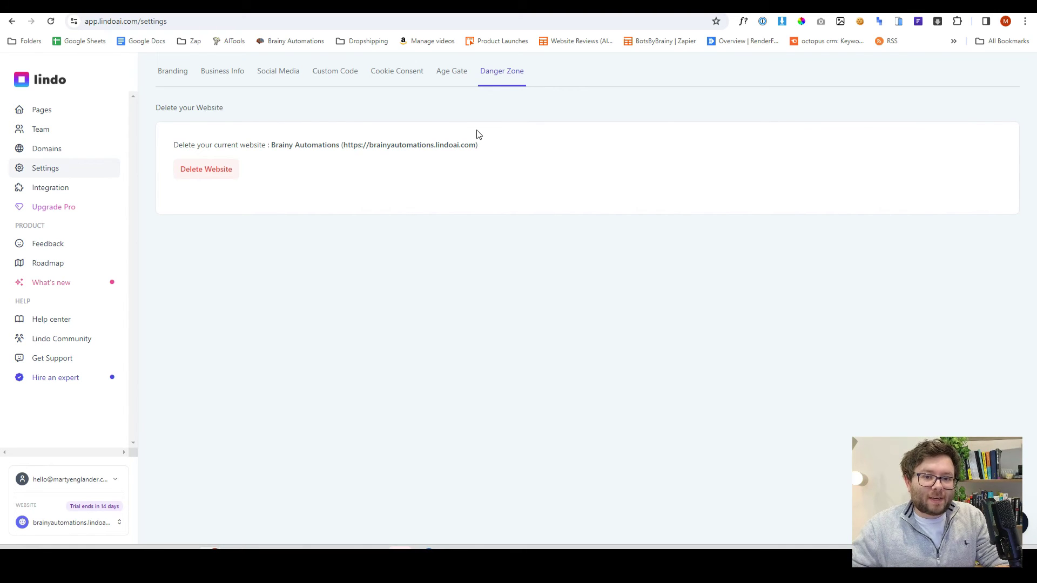
{"action": "left_click", "coordinate": [51, 188]}
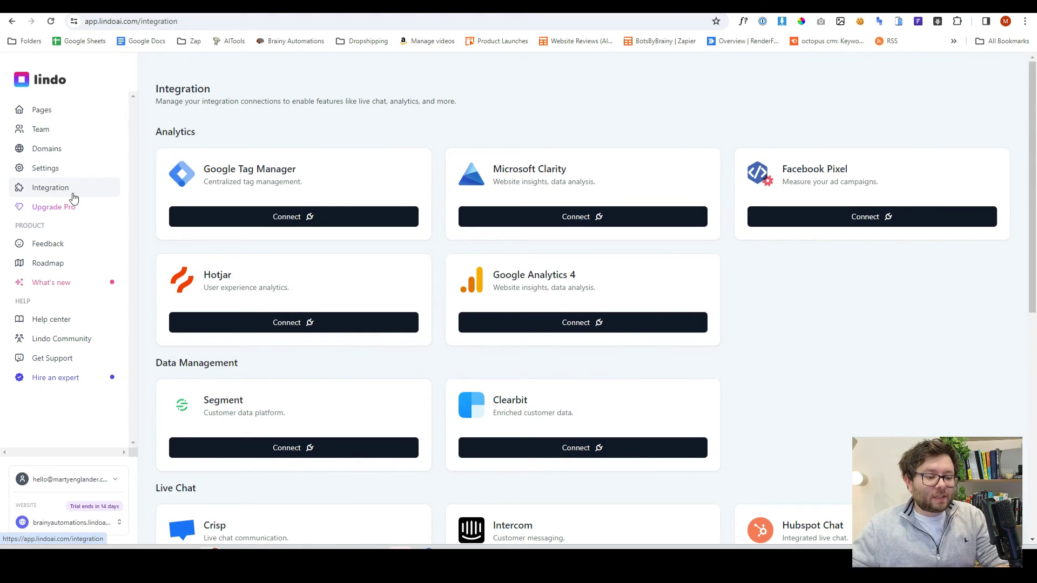
{"action": "scroll", "coordinate": [651, 241], "scroll_direction": "down", "scroll_amount": 2}
{"action": "scroll", "coordinate": [651, 240], "scroll_direction": "down", "scroll_amount": 2}
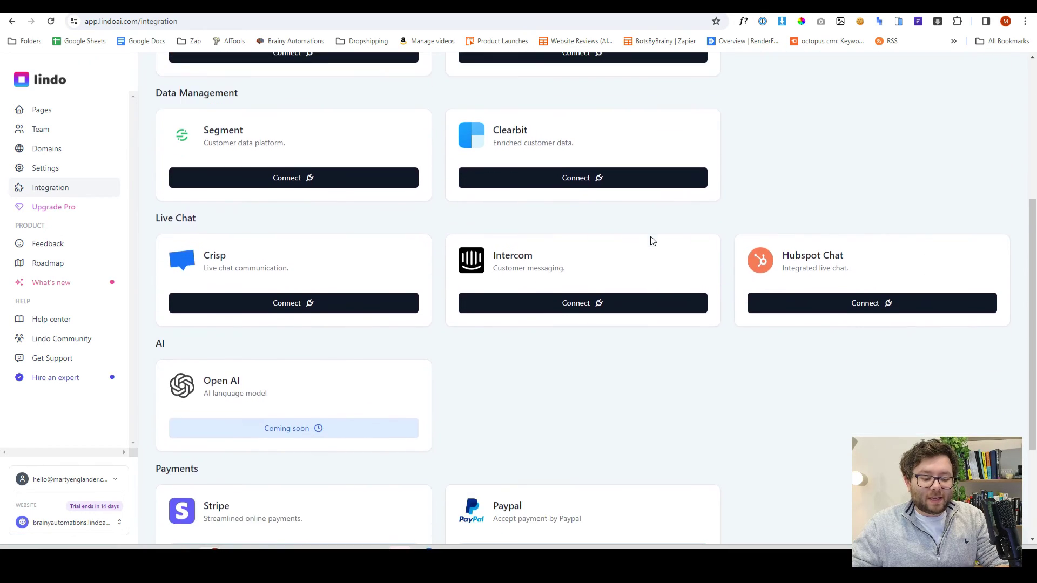
{"action": "scroll", "coordinate": [651, 240], "scroll_direction": "up", "scroll_amount": 5}
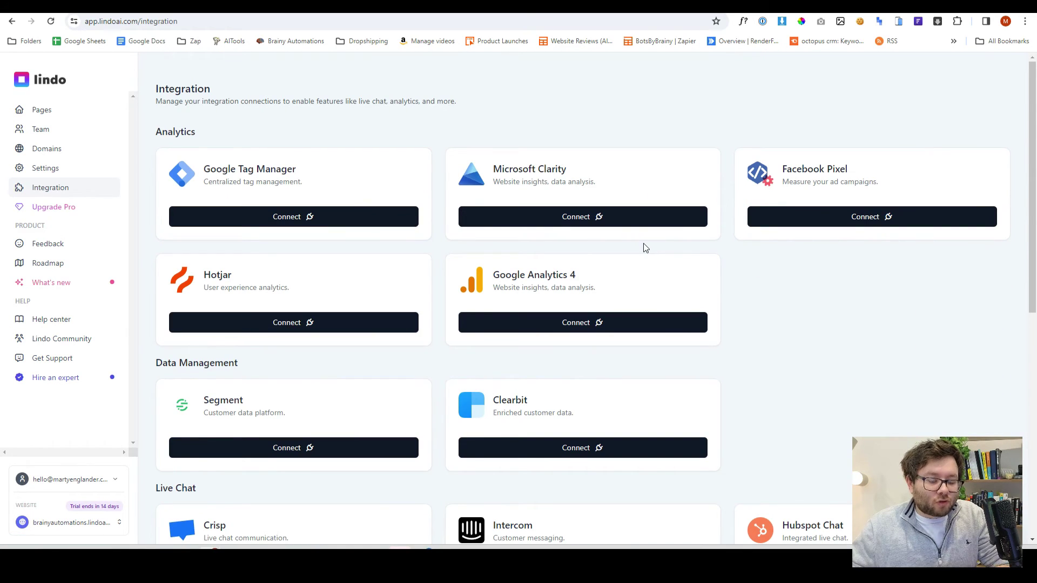
{"action": "scroll", "coordinate": [646, 257], "scroll_direction": "down", "scroll_amount": 1}
{"action": "scroll", "coordinate": [645, 257], "scroll_direction": "down", "scroll_amount": 2}
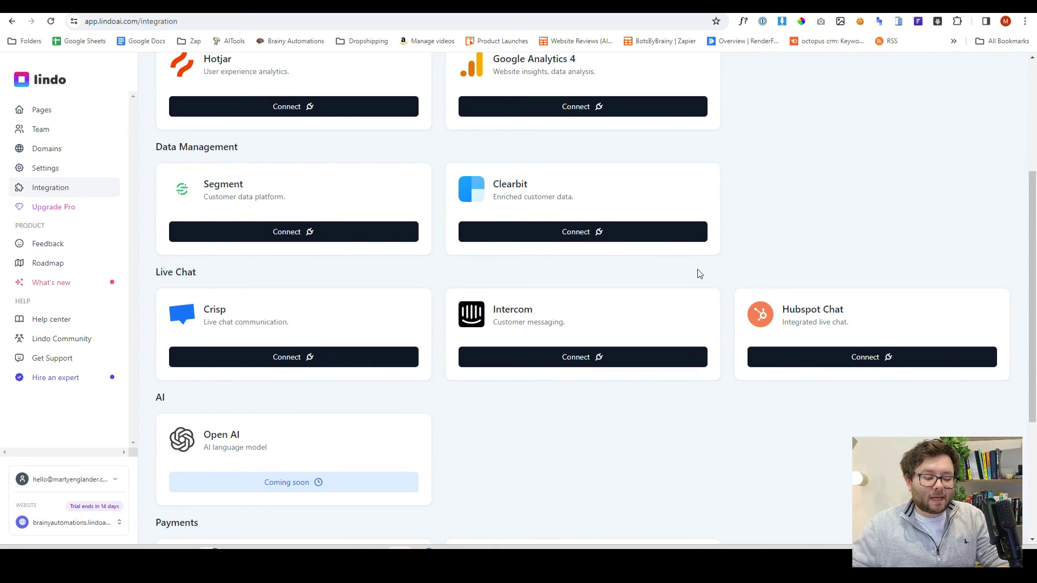
{"action": "scroll", "coordinate": [698, 269], "scroll_direction": "down", "scroll_amount": 3}
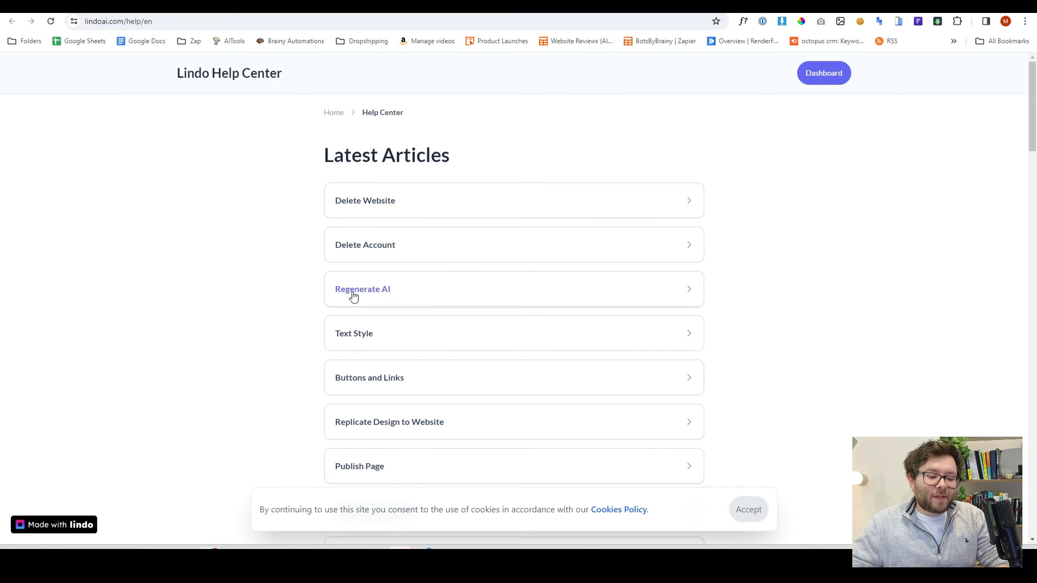
{"action": "scroll", "coordinate": [451, 323], "scroll_direction": "down", "scroll_amount": 3}
{"action": "scroll", "coordinate": [451, 323], "scroll_direction": "down", "scroll_amount": 3}
{"action": "scroll", "coordinate": [448, 333], "scroll_direction": "down", "scroll_amount": 3}
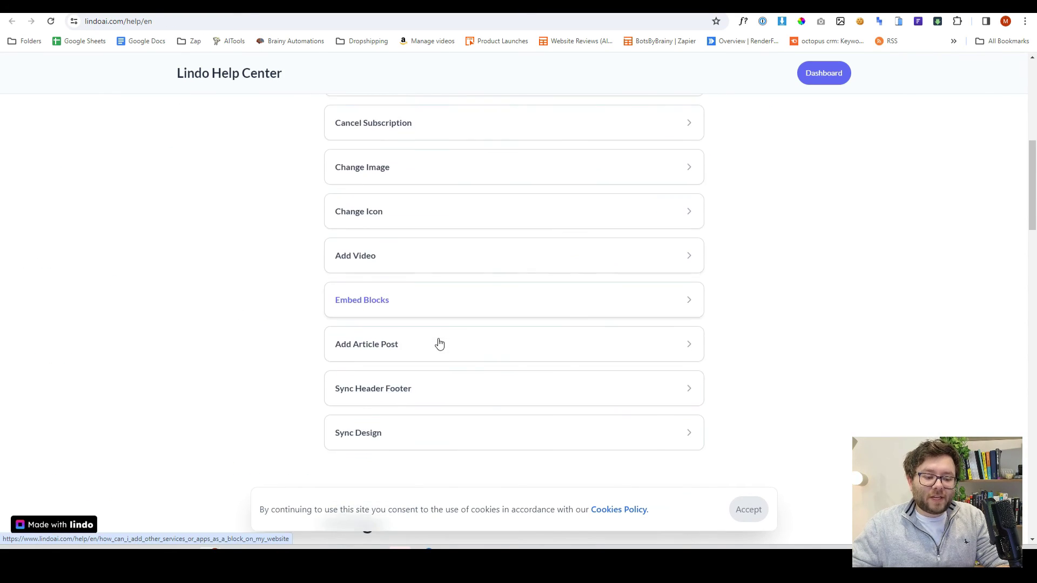